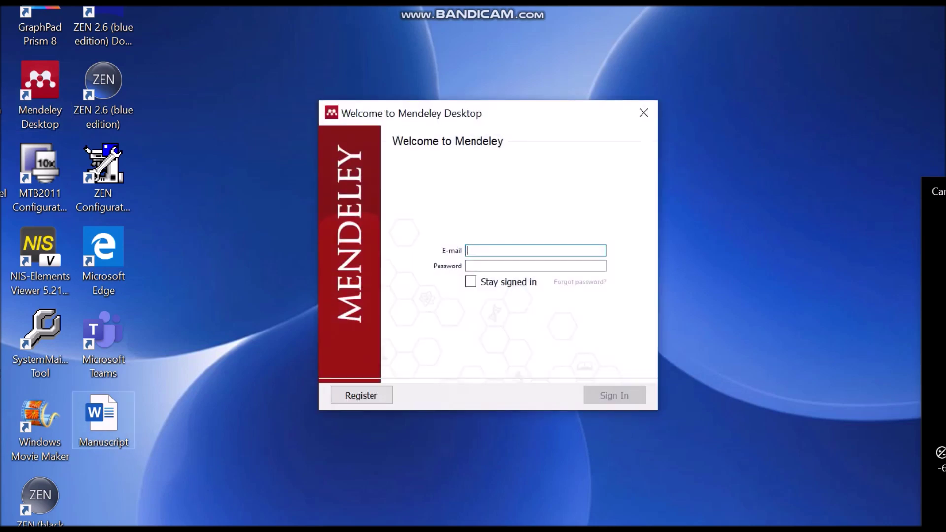
- Open the Manuscript document in Word and sign in to Mendeley with your e-mail and password
double_click(101, 422)
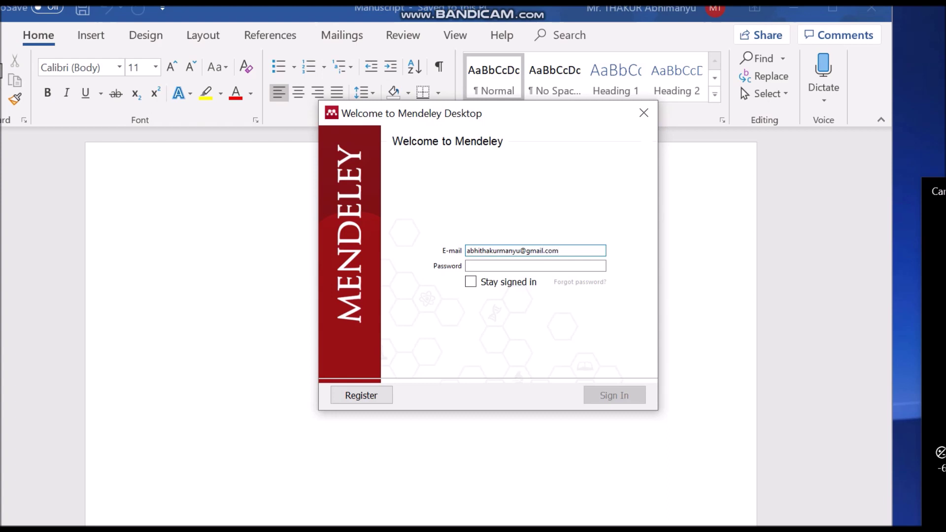
key("Tab")
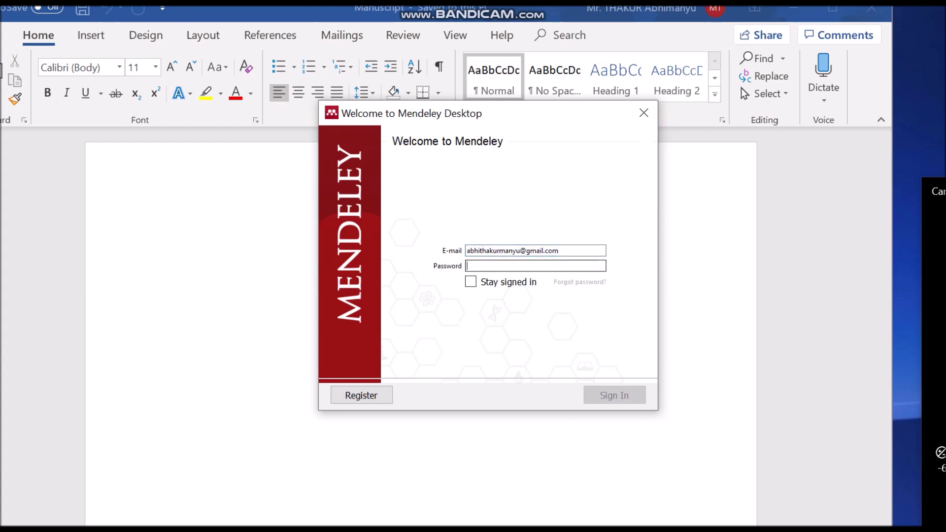
type("•")
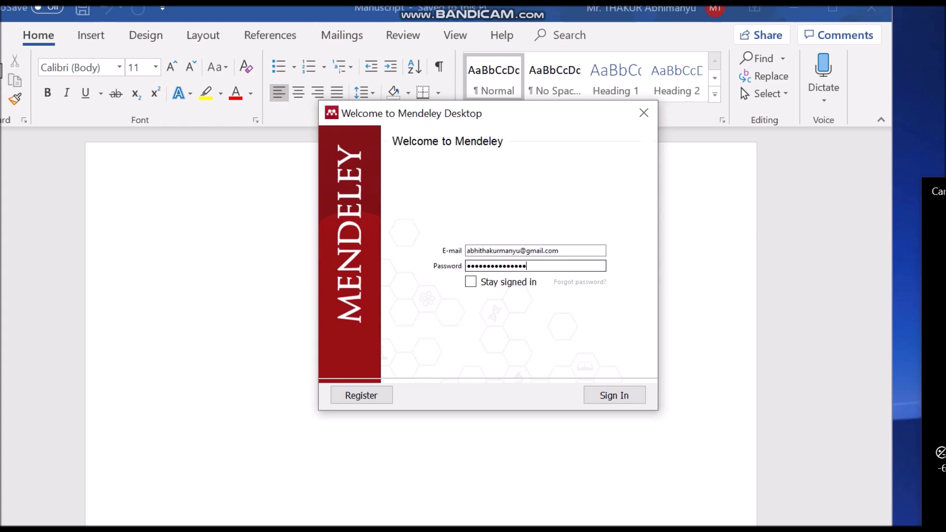
left_click(613, 396)
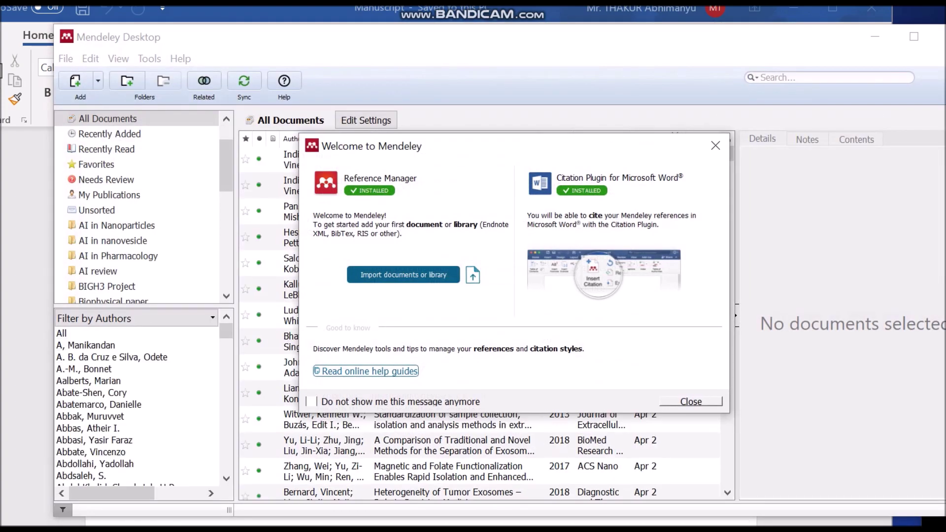
- Dismiss Mendeley's Welcome dialog and the Add and Create tip, then check Word and return to Mendeley
left_click(715, 146)
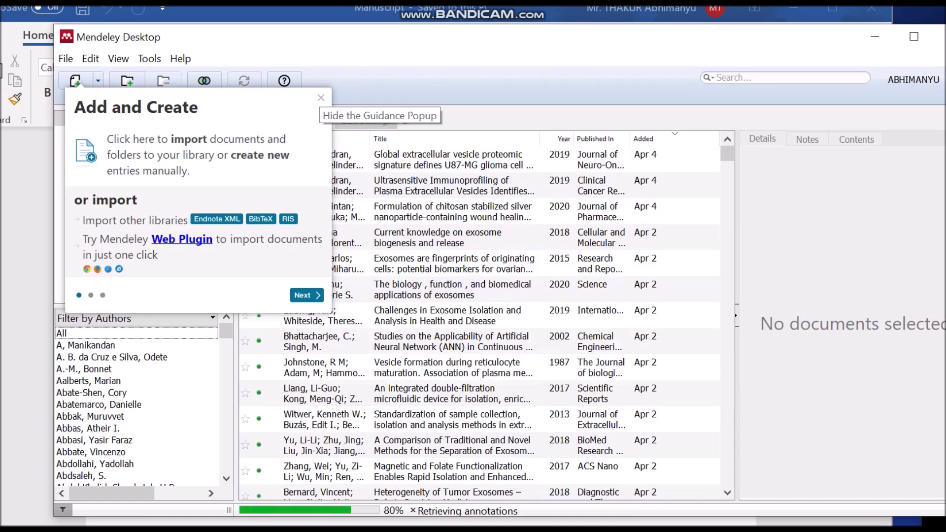
left_click(321, 98)
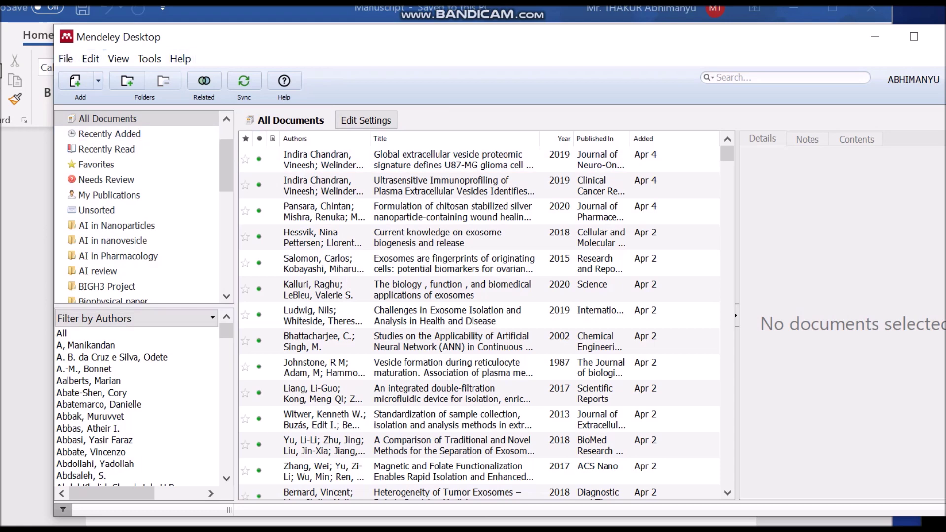
key("alt+Tab")
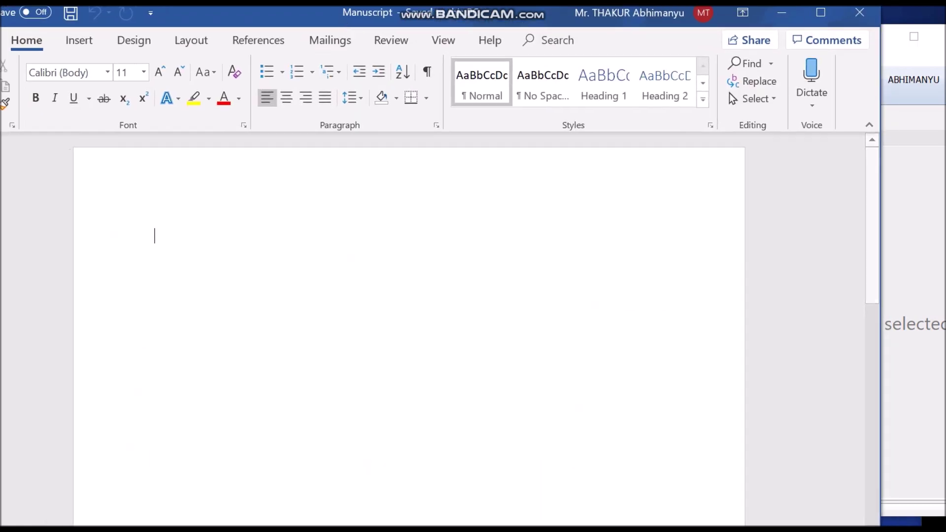
key("alt+Tab")
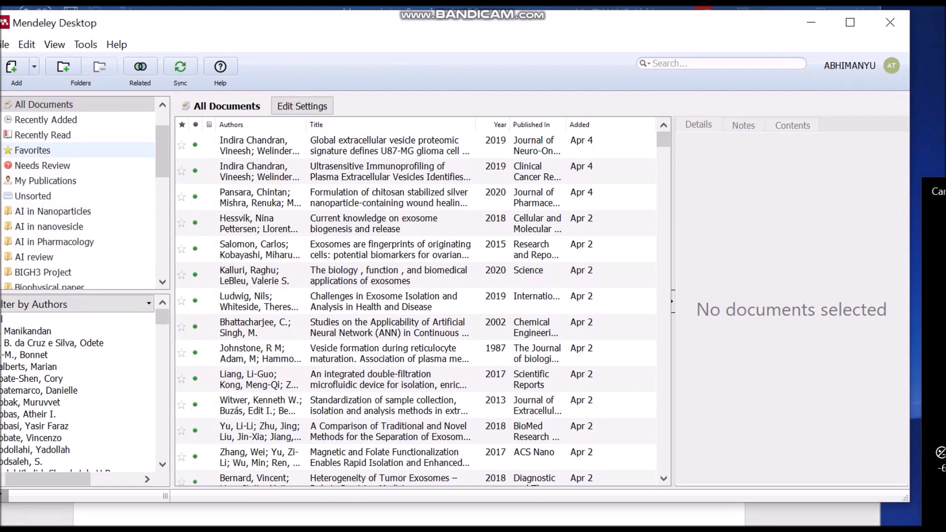
scroll(111, 222, "down", 3)
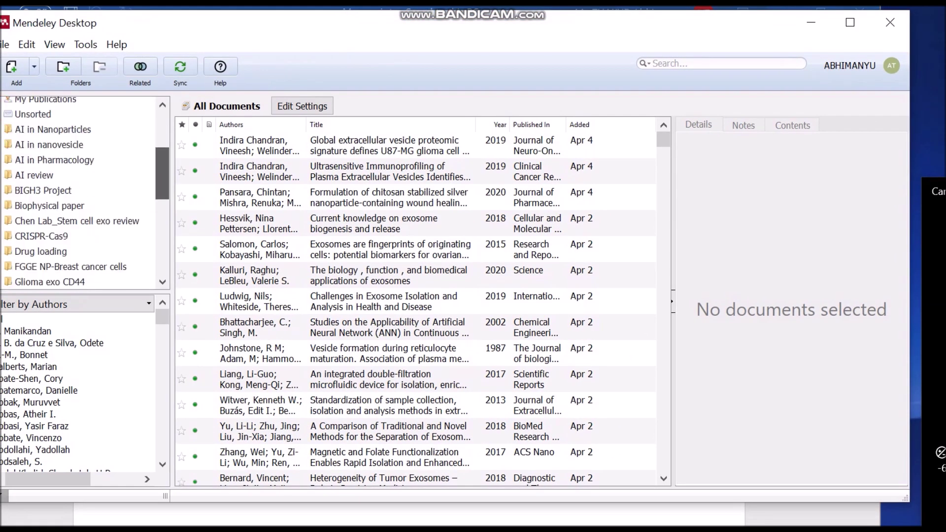
scroll(81, 193, "down", 2)
scroll(81, 192, "up", 4)
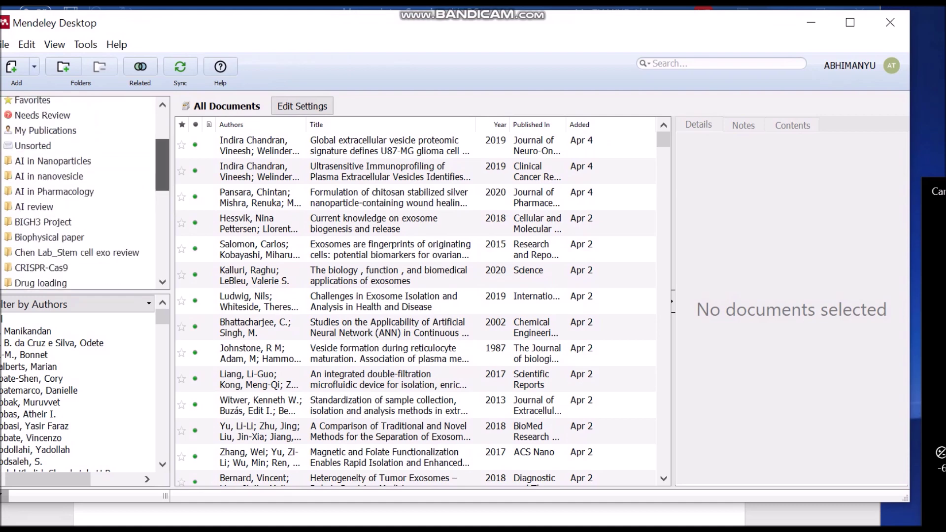
scroll(82, 192, "up", 3)
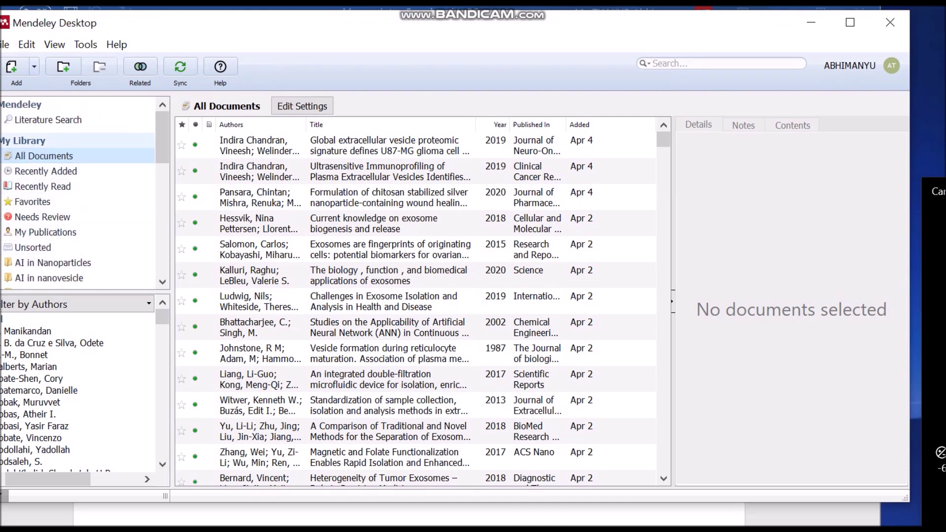
scroll(81, 192, "down", 4)
scroll(82, 193, "down", 4)
scroll(82, 193, "down", 4)
scroll(82, 193, "down", 3)
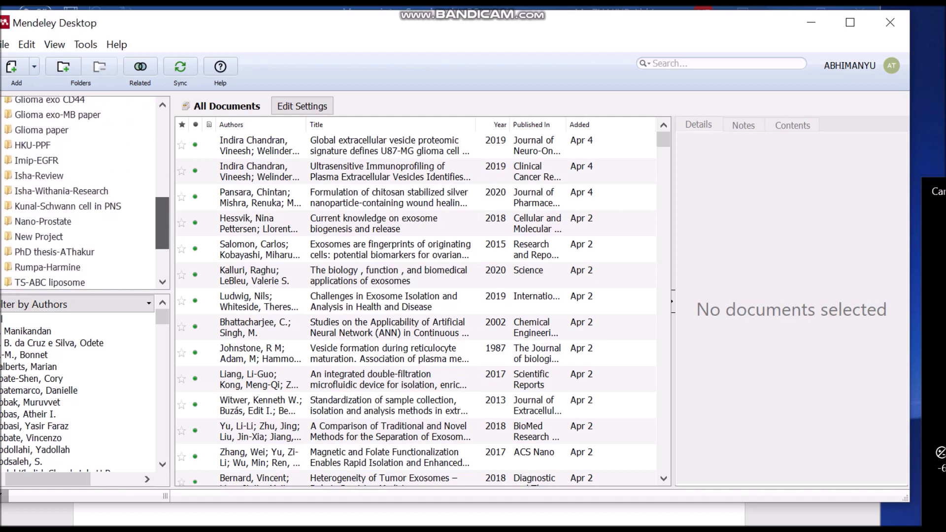
scroll(82, 192, "down", 3)
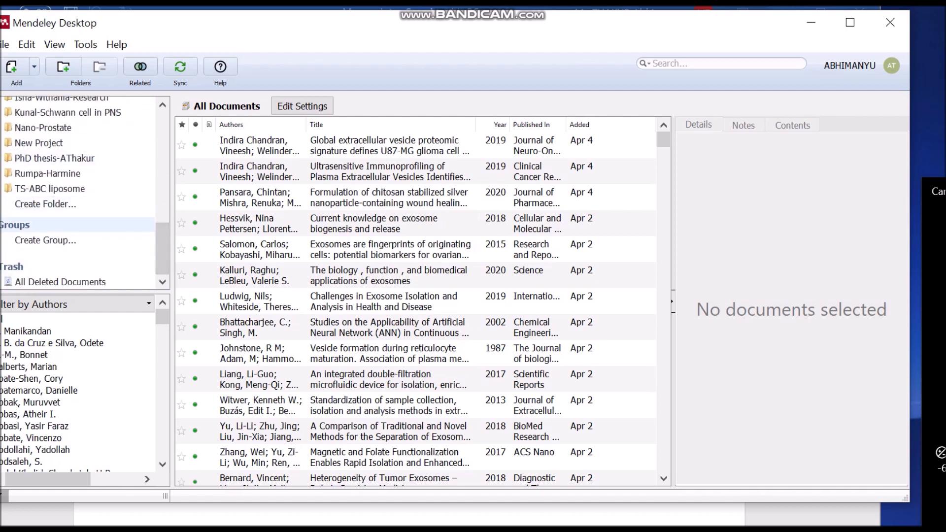
- Create a library folder named 'Trial project' and bring the Word manuscript to the front
left_click(45, 204)
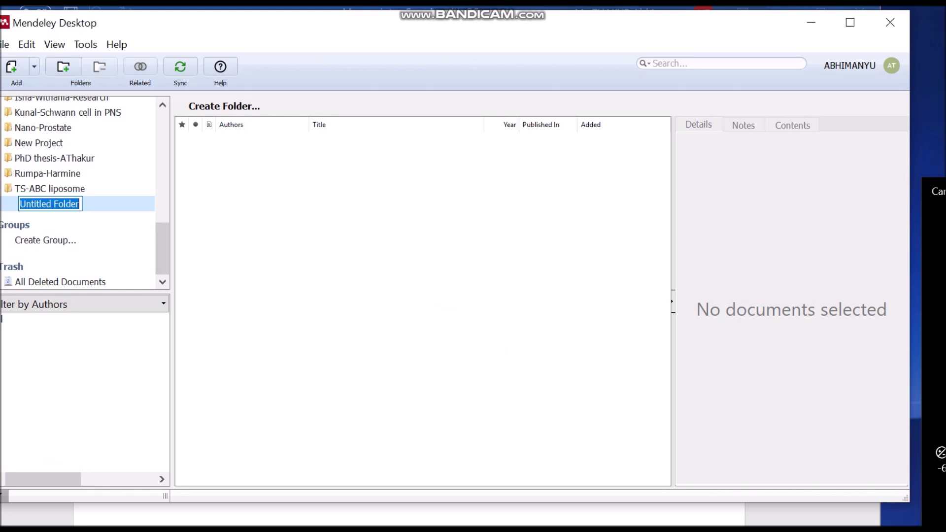
type("Trial project")
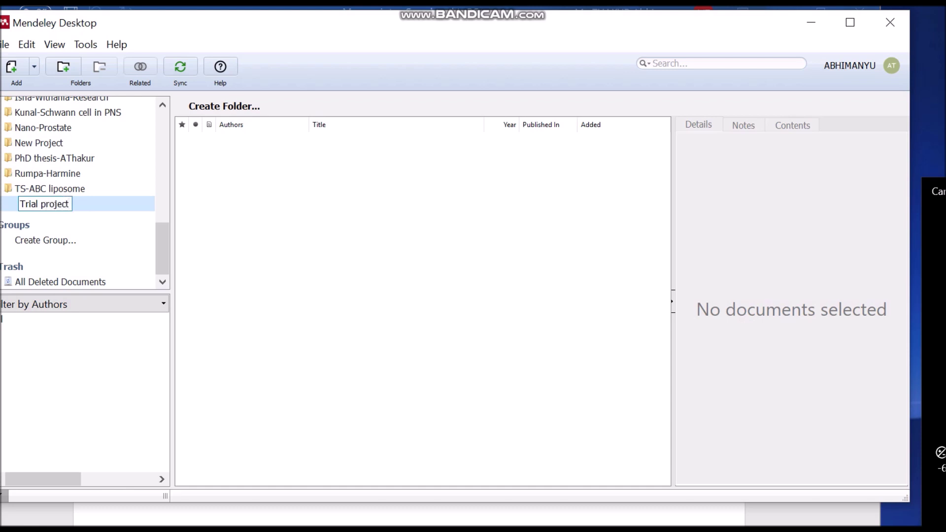
key("Return")
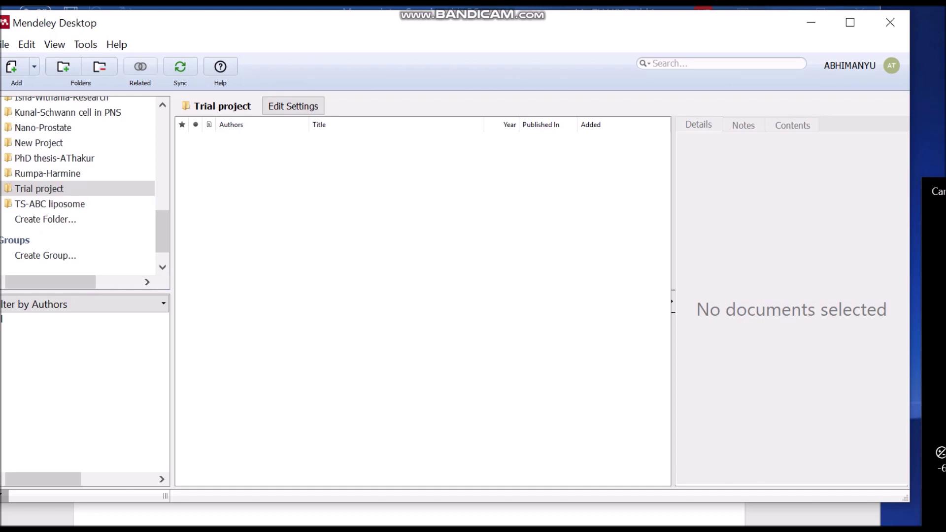
key("alt+Tab")
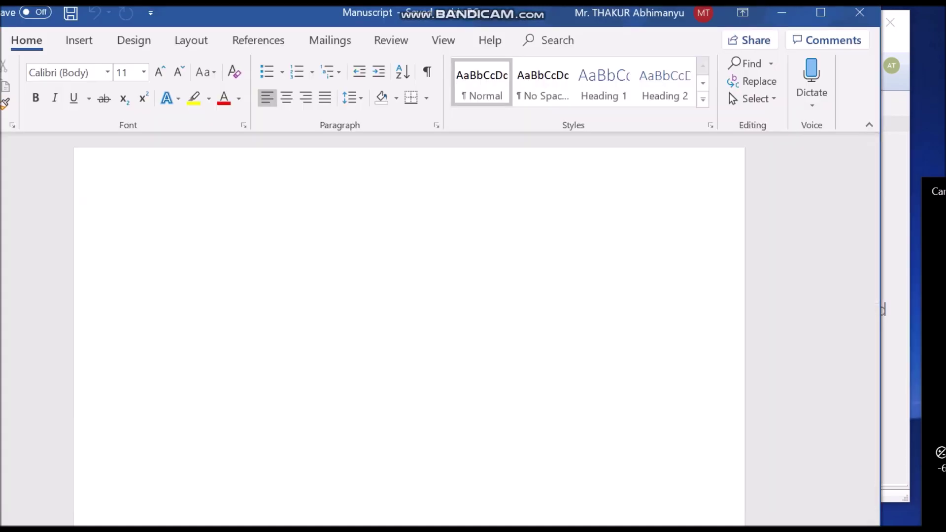
type("N")
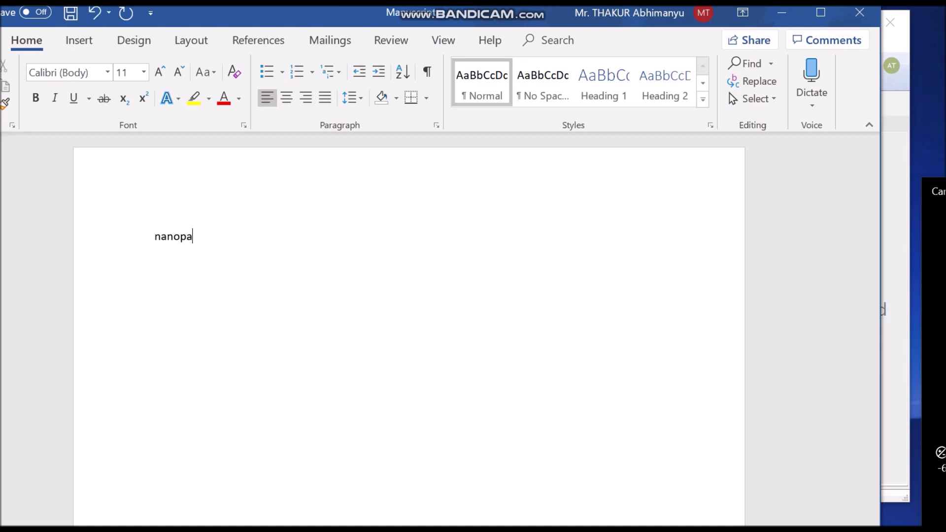
type("le is toxic to the cells")
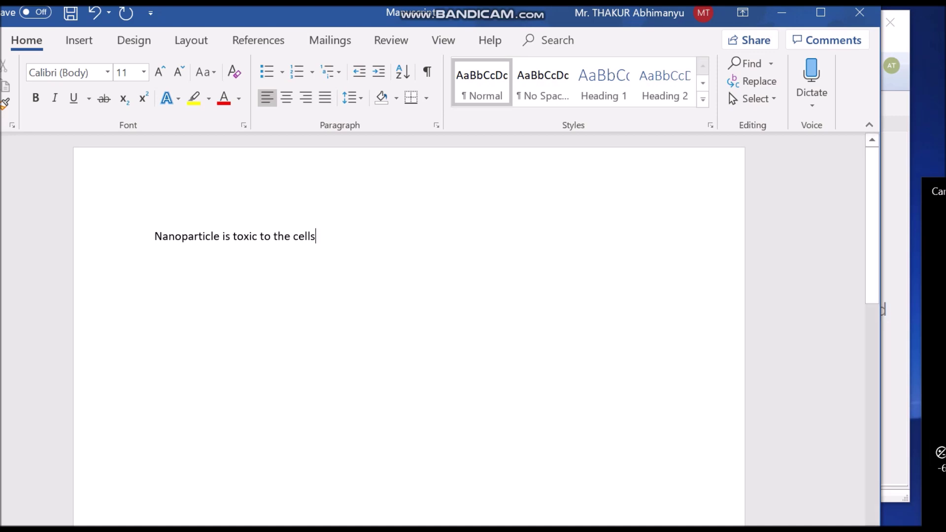
- Select the sentence 'Nanoparticle is toxic to the cells' and switch to the Chrome PubMed results
left_click_drag(163, 236, 321, 237)
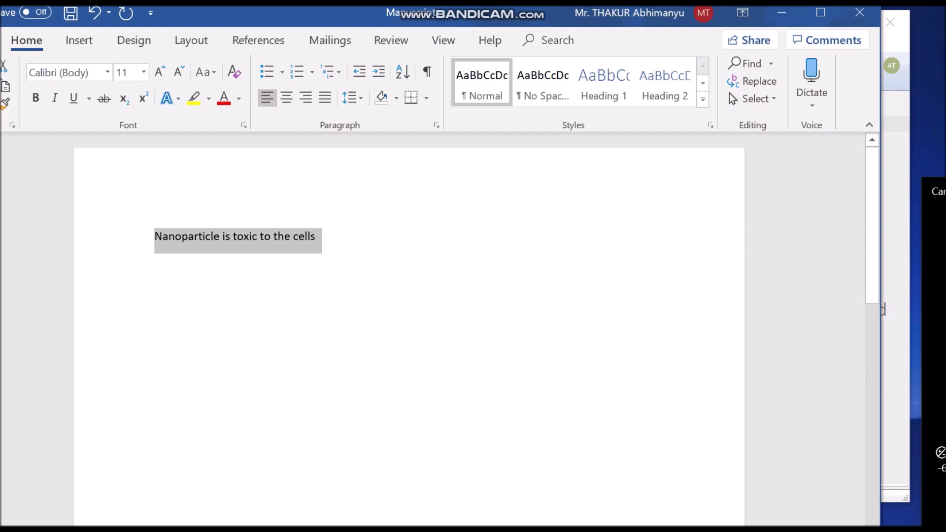
key("alt+Tab")
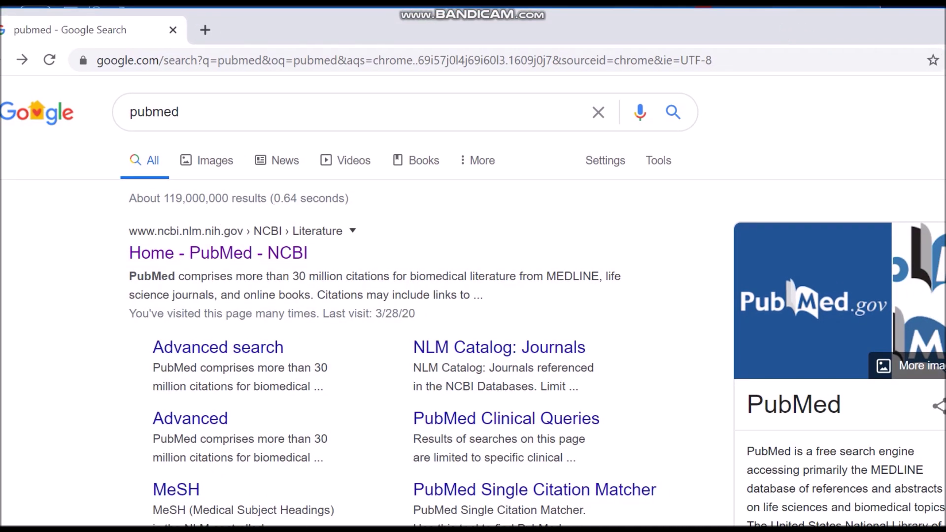
- Search PubMed for 'nanoparticle is toxic to cells' and open the first result's article
left_click(218, 254)
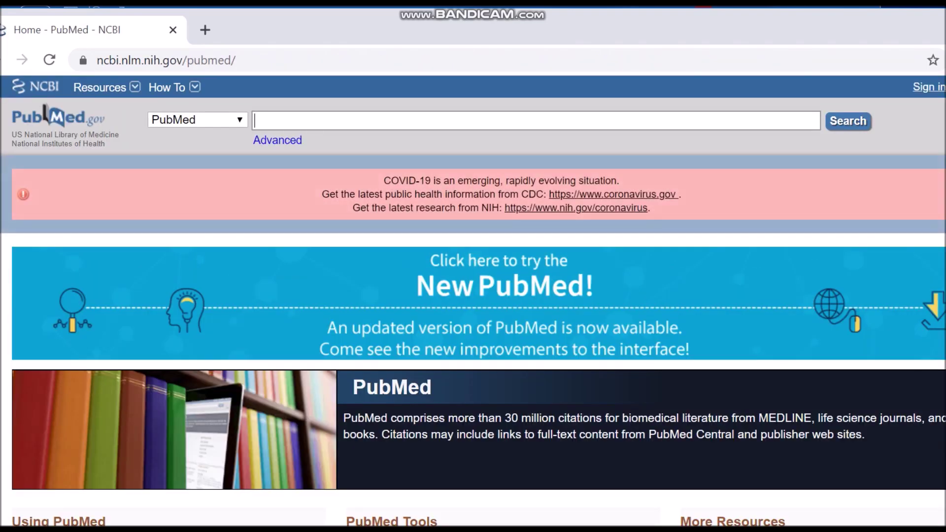
type("nan")
type("oparti")
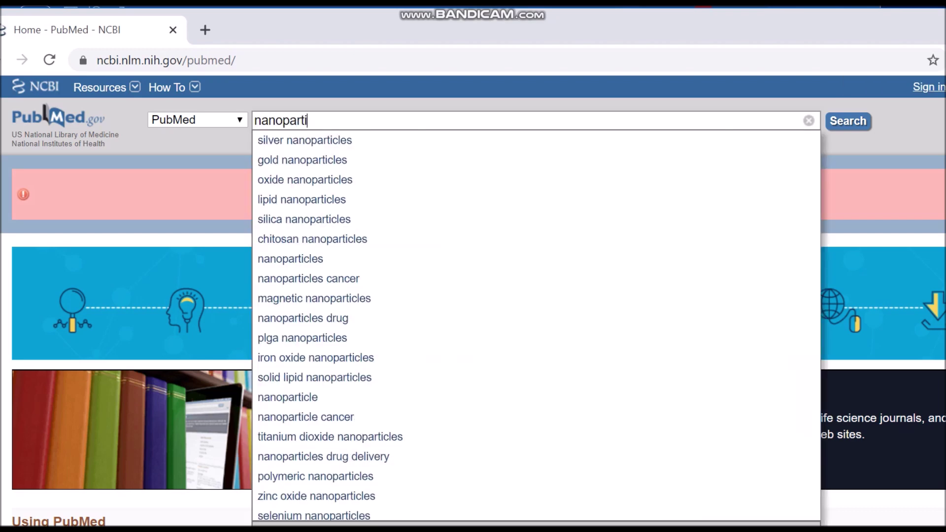
type("cle is toxi")
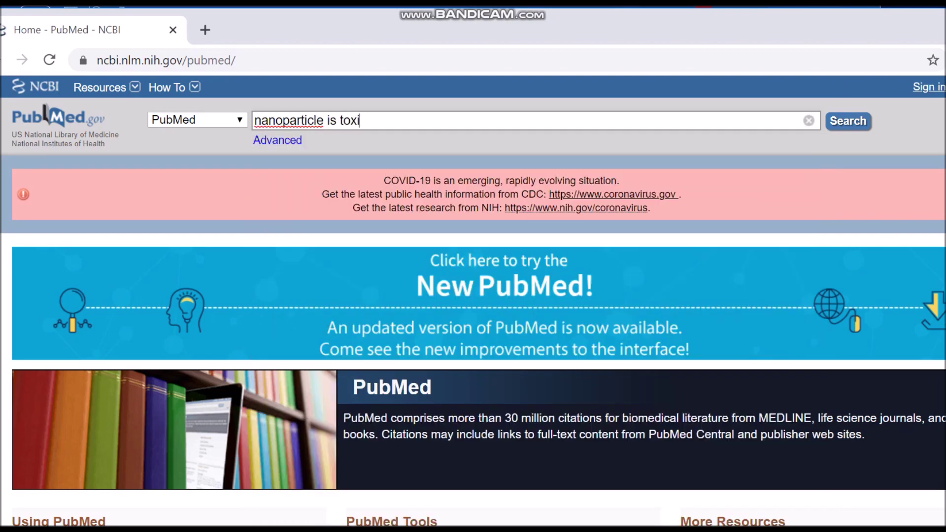
type("c to c")
type("ells")
key("Return")
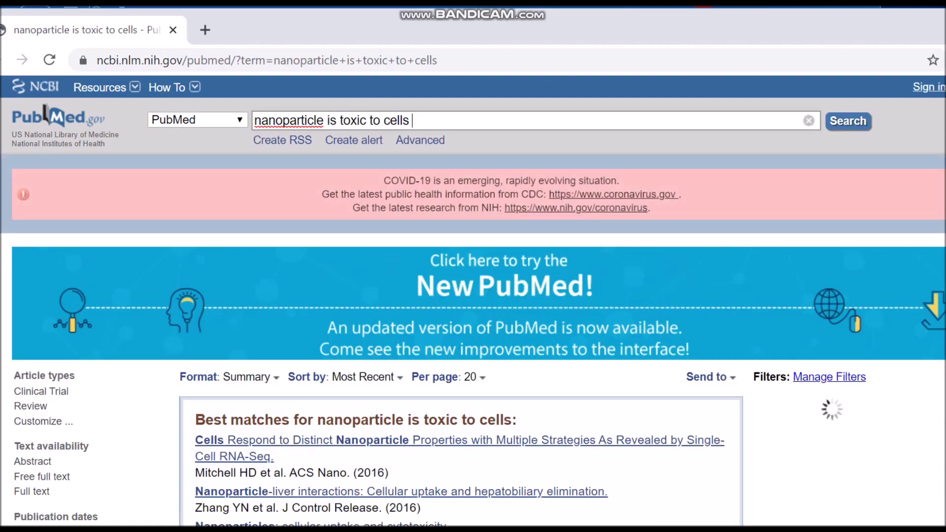
scroll(473, 296, "down", 5)
scroll(474, 295, "down", 5)
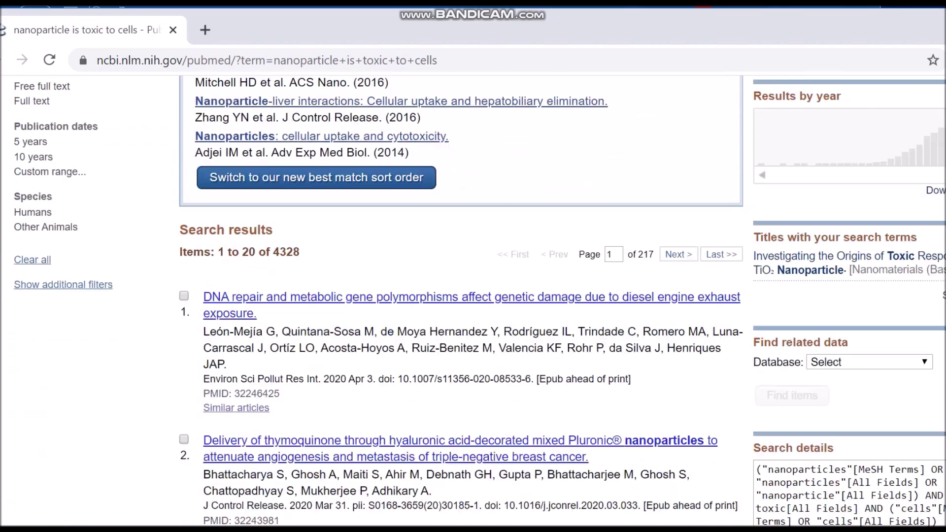
scroll(473, 296, "down", 4)
scroll(473, 295, "down", 2)
scroll(473, 295, "down", 8)
scroll(473, 296, "down", 2)
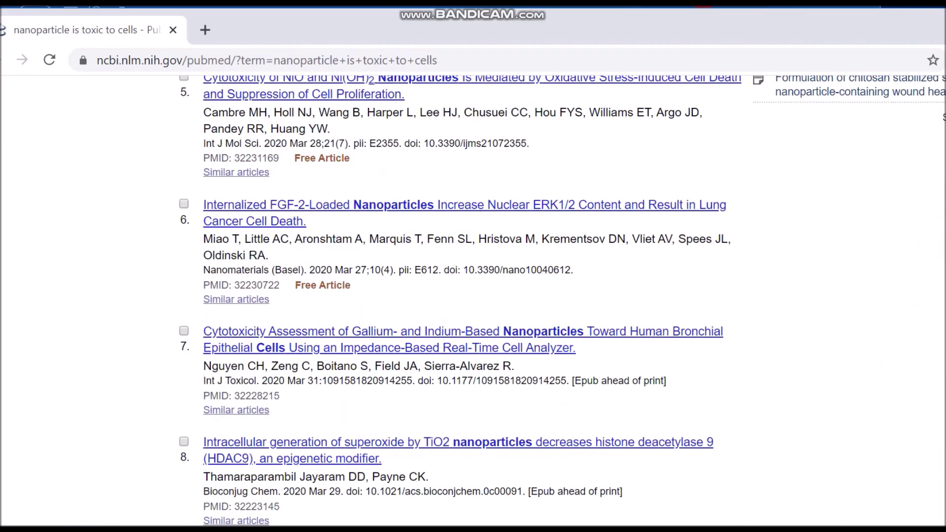
scroll(473, 296, "up", 3)
scroll(473, 295, "up", 3)
scroll(472, 296, "up", 3)
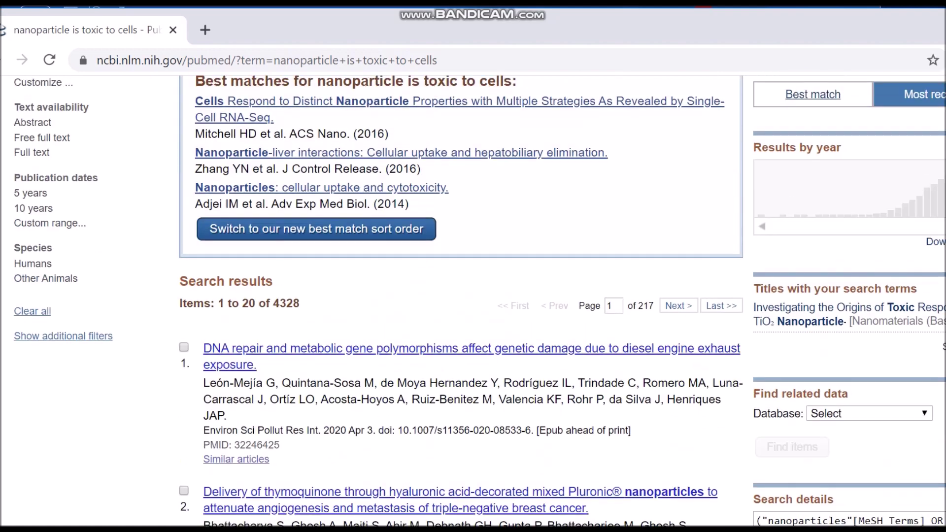
scroll(473, 296, "down", 3)
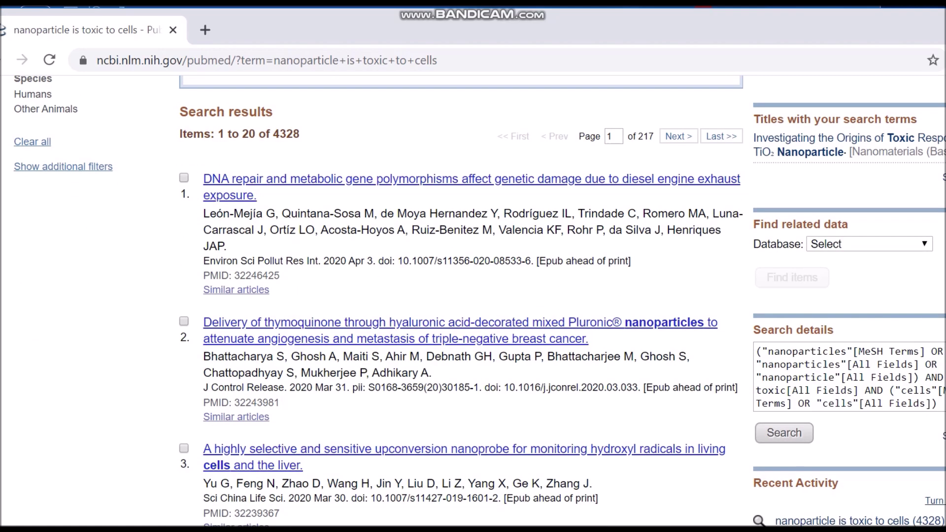
left_click(370, 179)
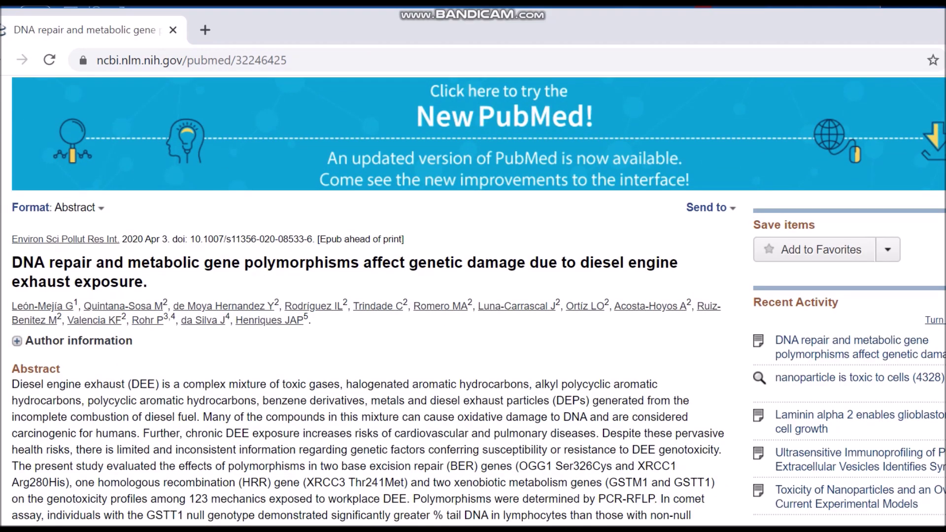
scroll(473, 295, "down", 2)
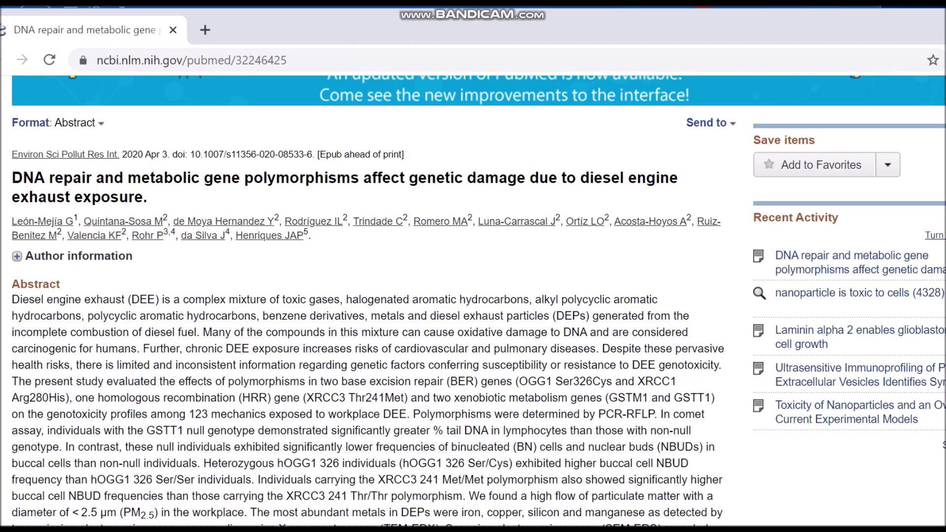
scroll(370, 296, "down", 3)
- Highlight parts of the abstract and the PMID 32246425, then clear the selection
left_click_drag(238, 375, 356, 375)
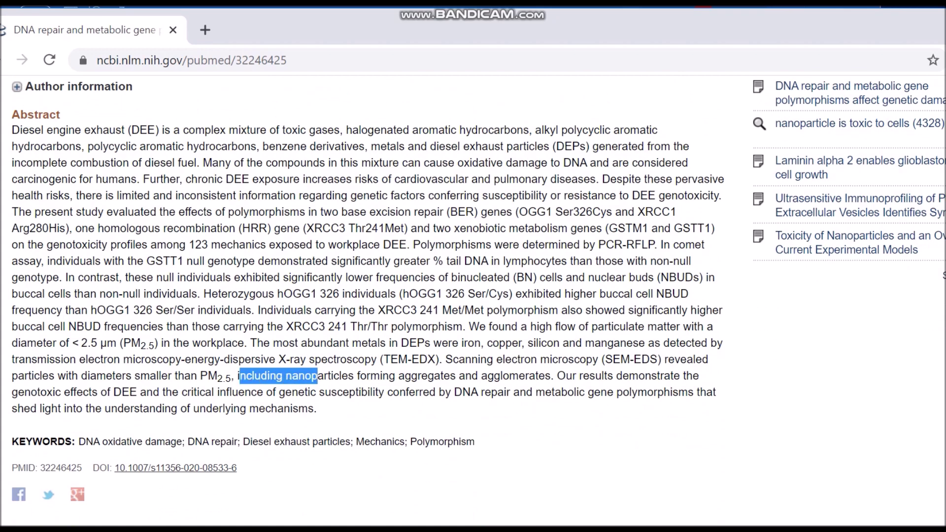
left_click_drag(286, 375, 478, 392)
left_click(488, 391)
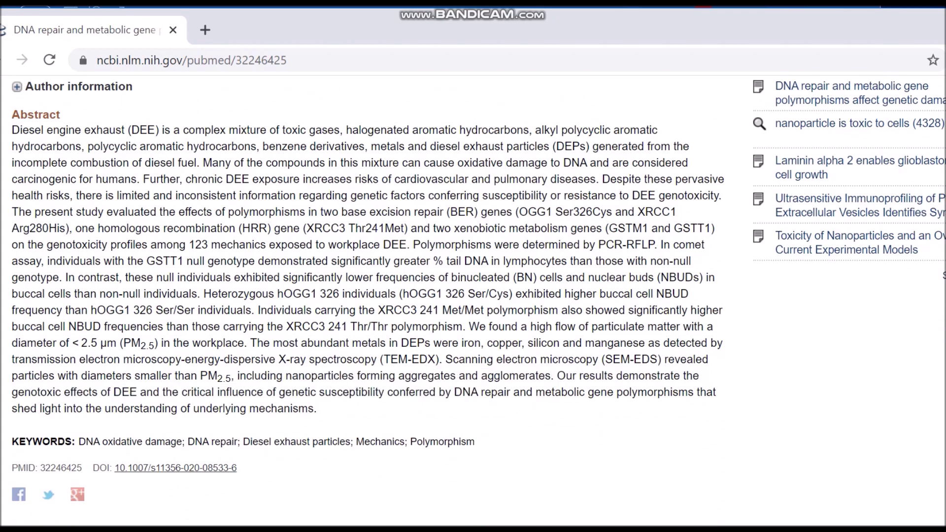
left_click_drag(317, 408, 167, 326)
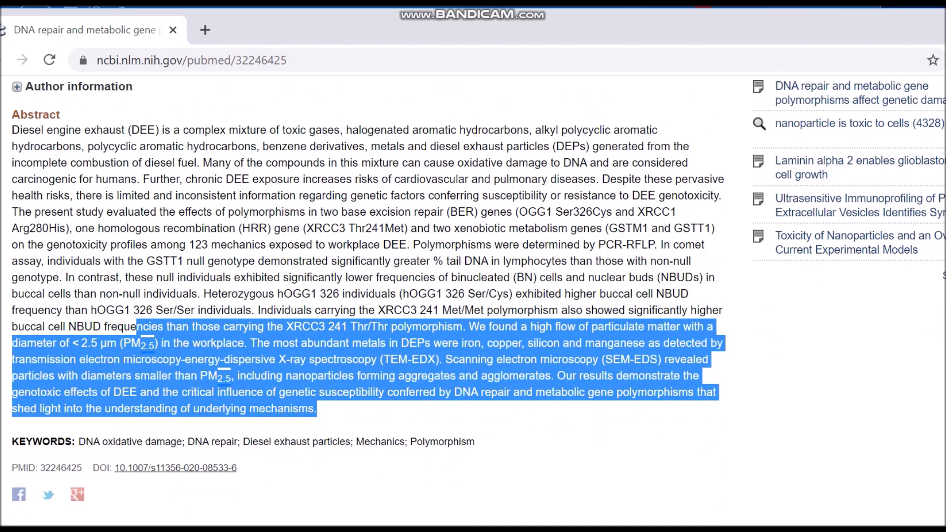
scroll(370, 296, "down", 1)
left_click(370, 444)
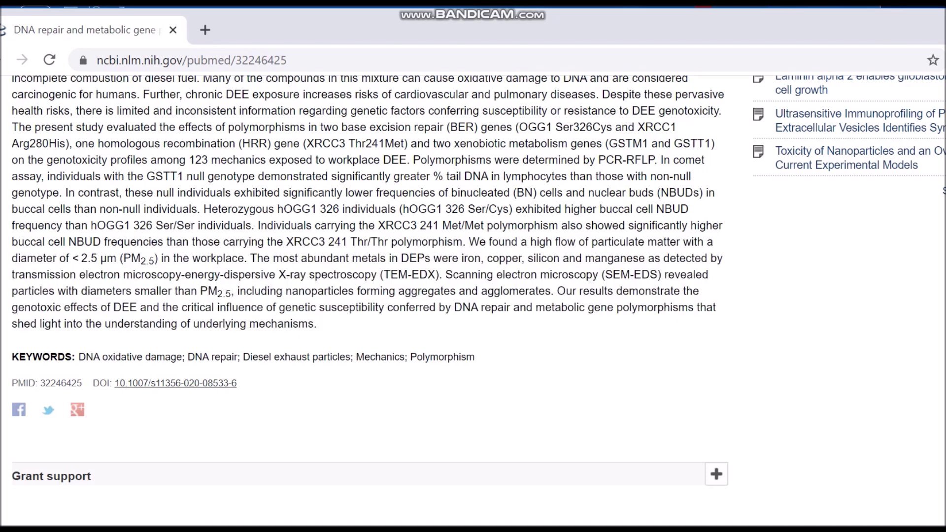
left_click_drag(12, 383, 83, 383)
left_click(148, 414)
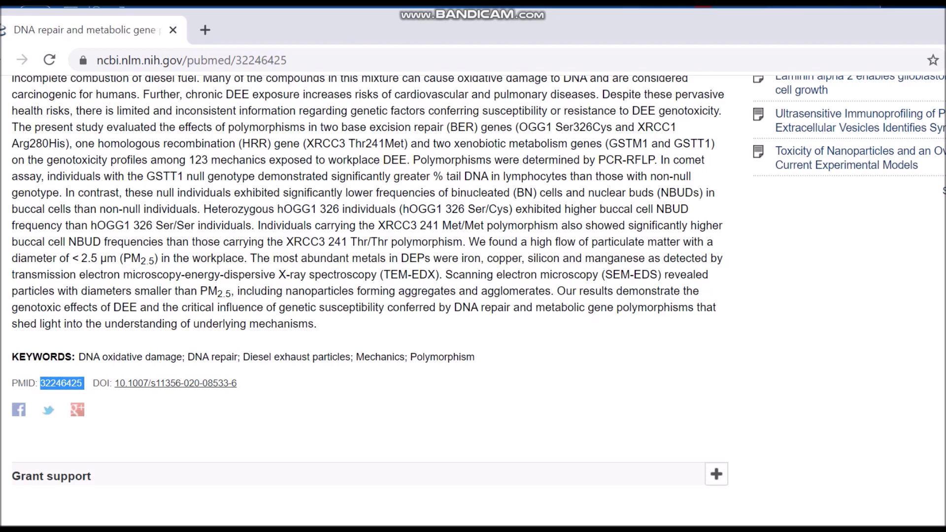
left_click(369, 444)
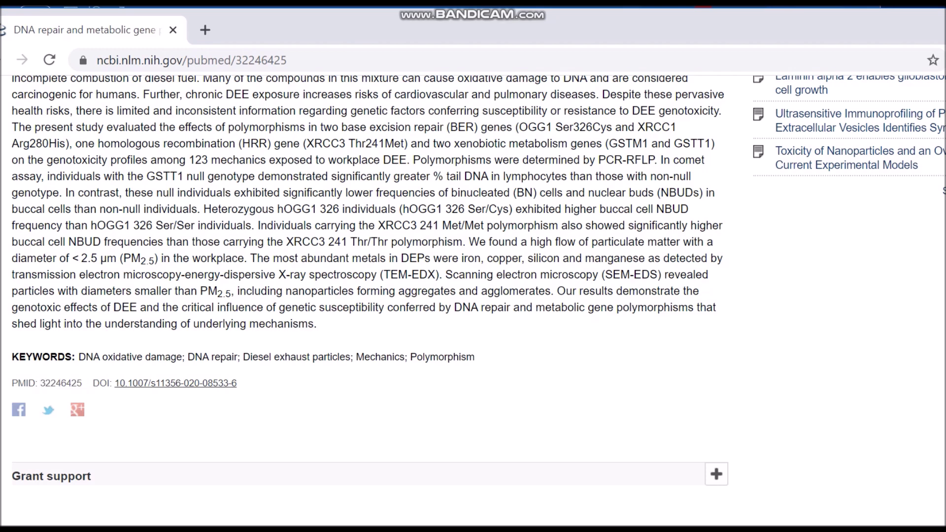
- In Mendeley, shift the window slightly right and start a new reference with Add Entry Manually
key("alt+Tab")
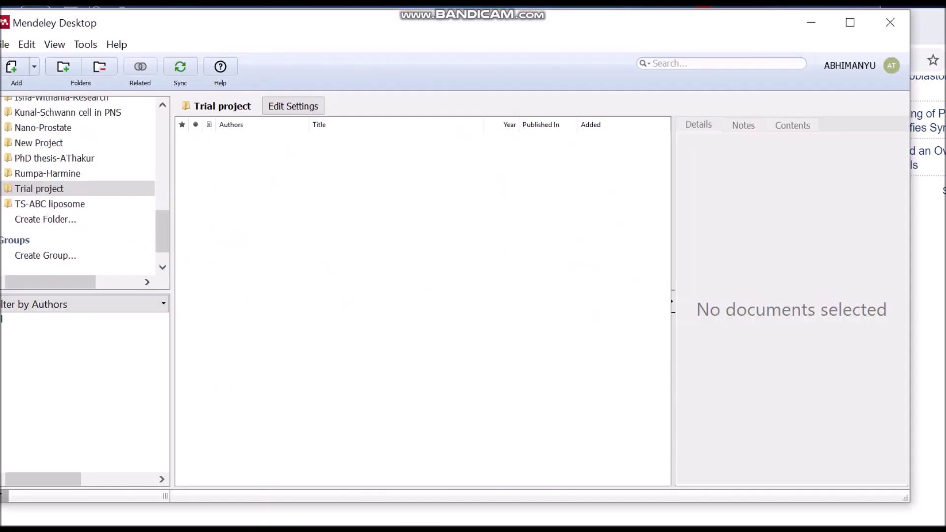
mouse_move(130, 24)
left_mouse_down()
mouse_move(177, 24)
mouse_move(150, 25)
left_mouse_up()
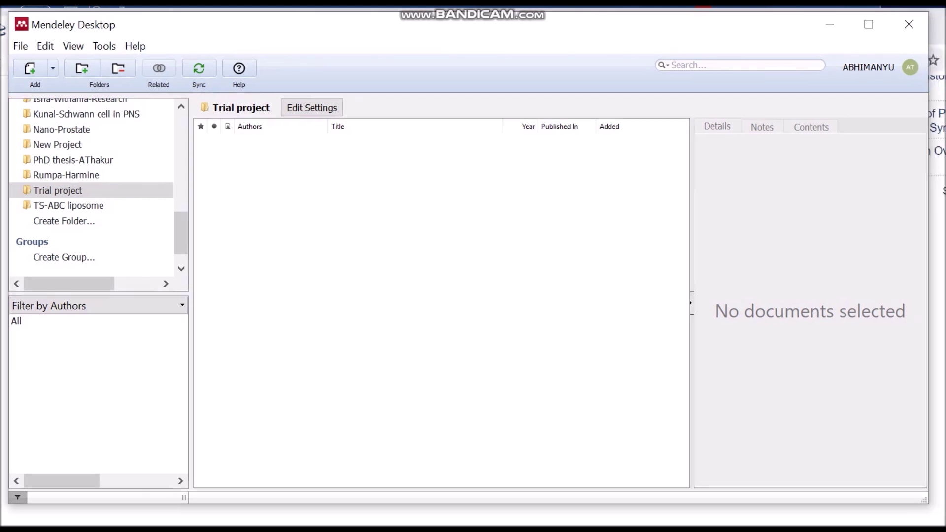
left_click(53, 68)
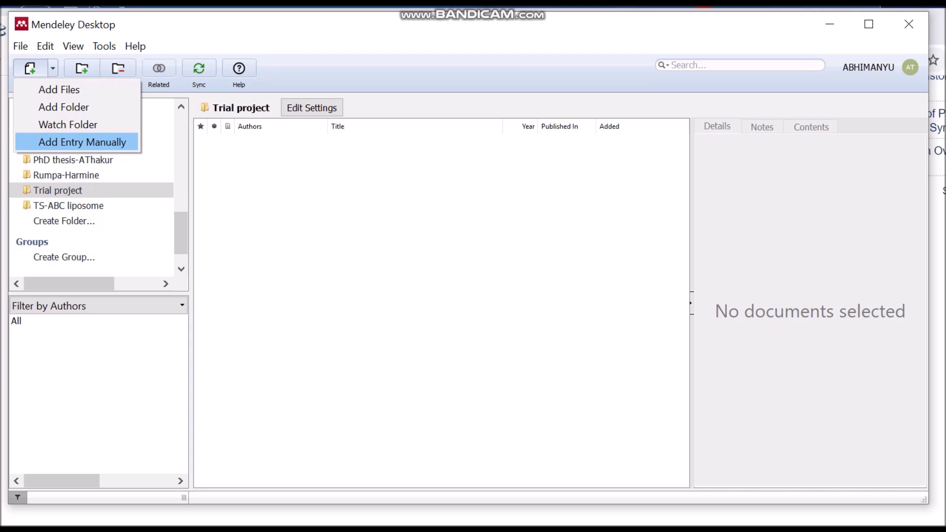
left_click(82, 142)
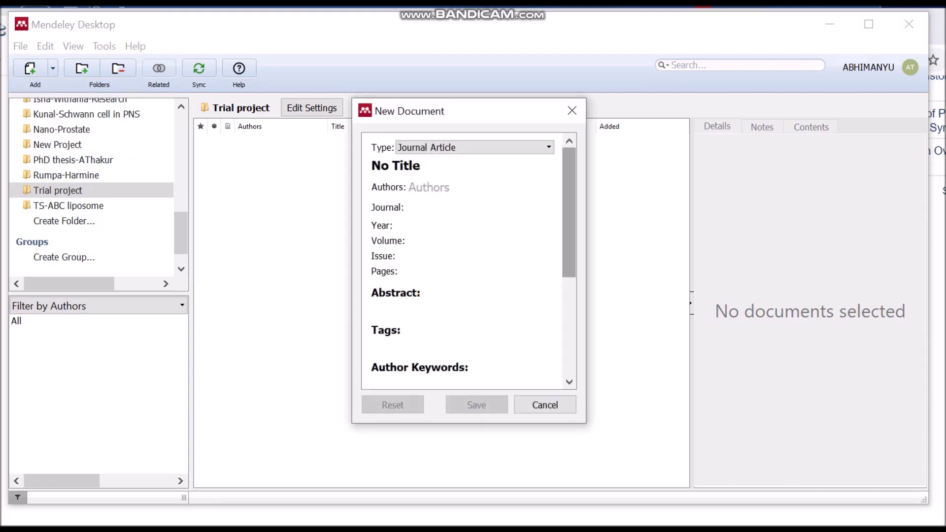
scroll(473, 259, "down", 5)
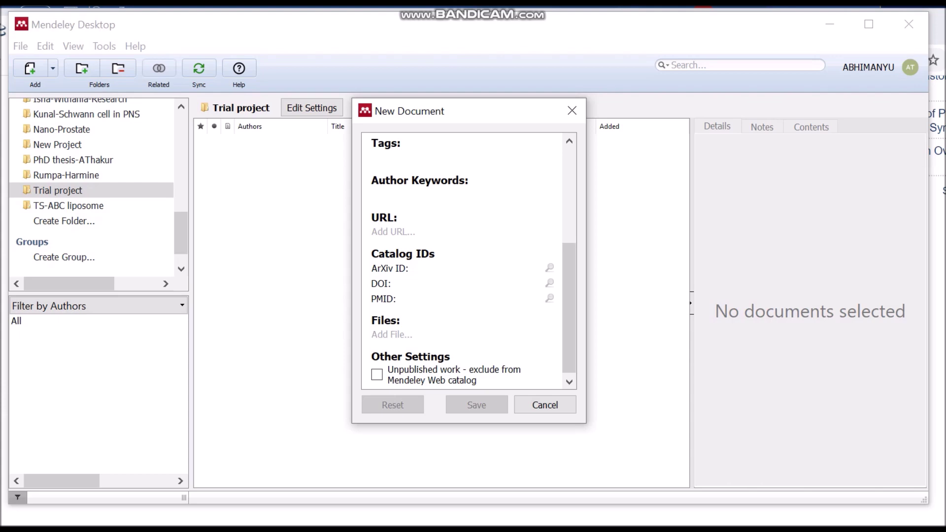
- Copy the DOI link of PubMed article 32246425 and return to the Word manuscript
key("alt+Tab")
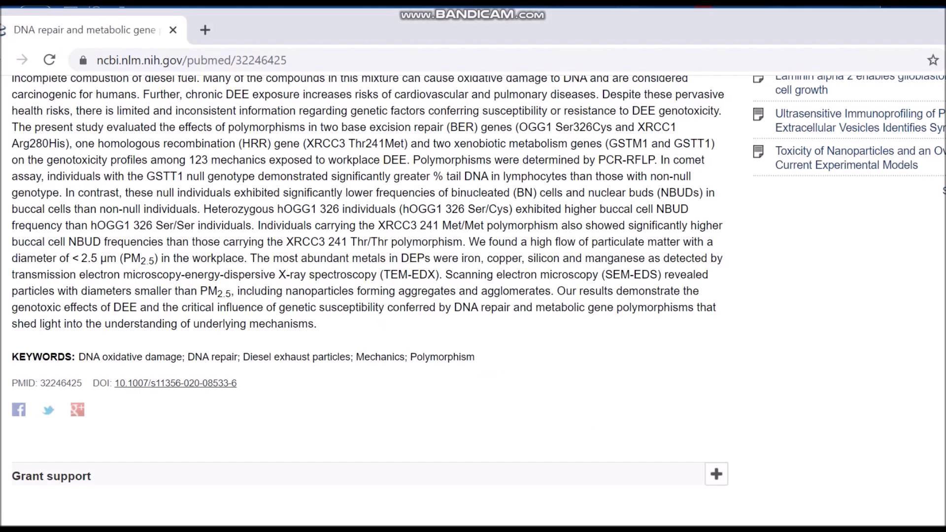
right_click(219, 383)
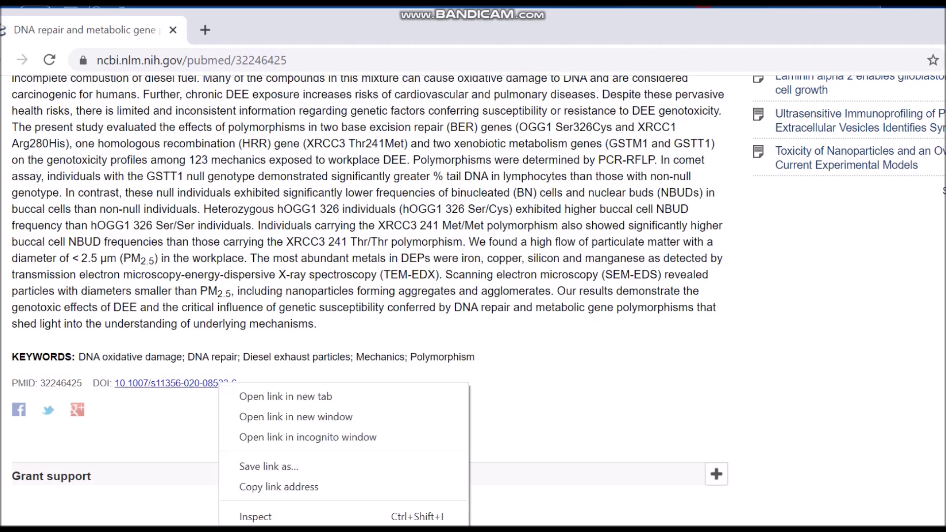
left_click(278, 486)
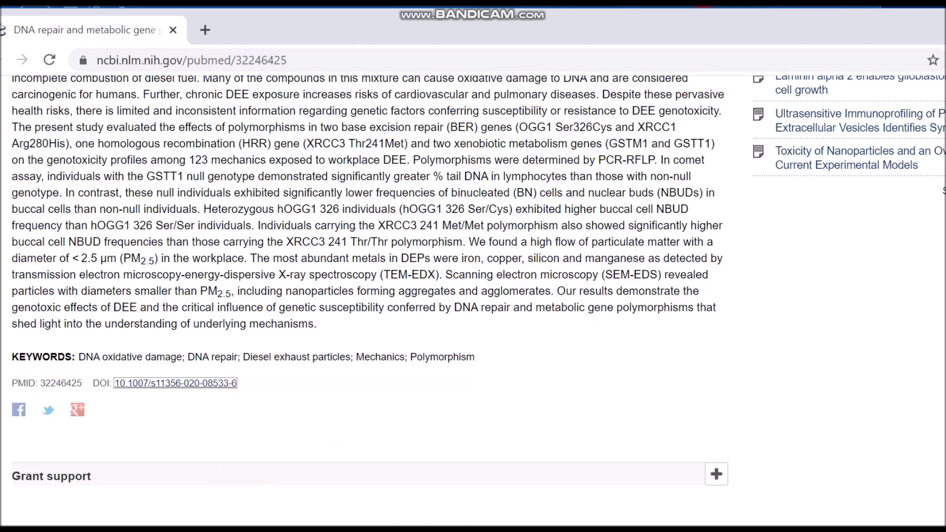
key("alt+Tab")
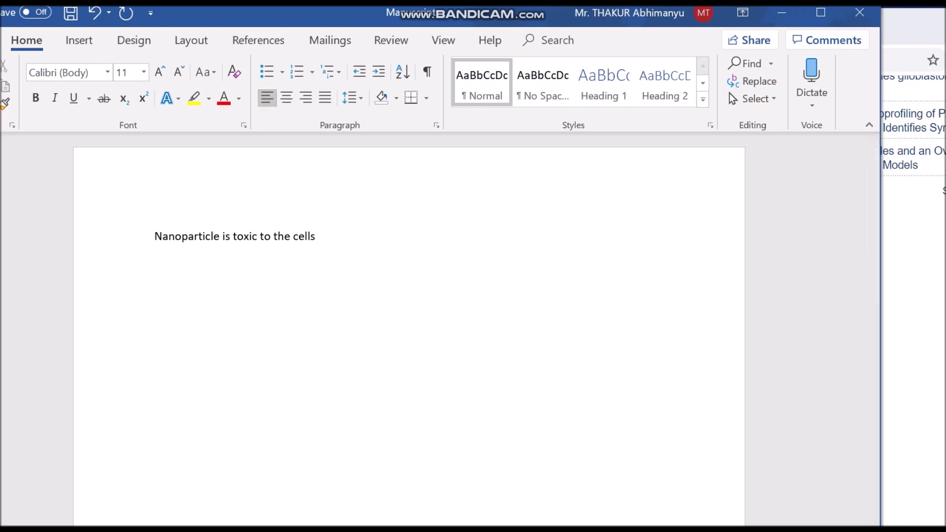
- Start a Mendeley citation from Word's References tools, discarding the blank entry, and go to Mendeley's Add options
left_click(258, 40)
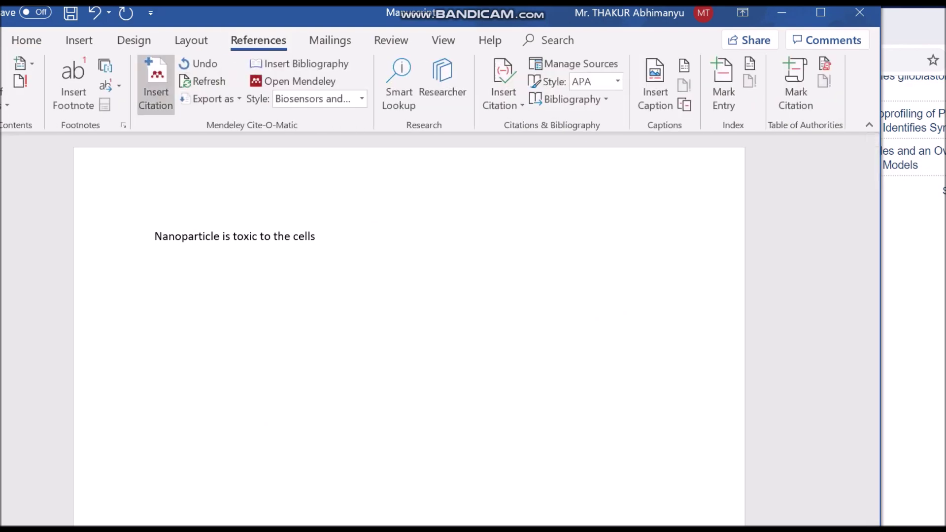
left_click(156, 83)
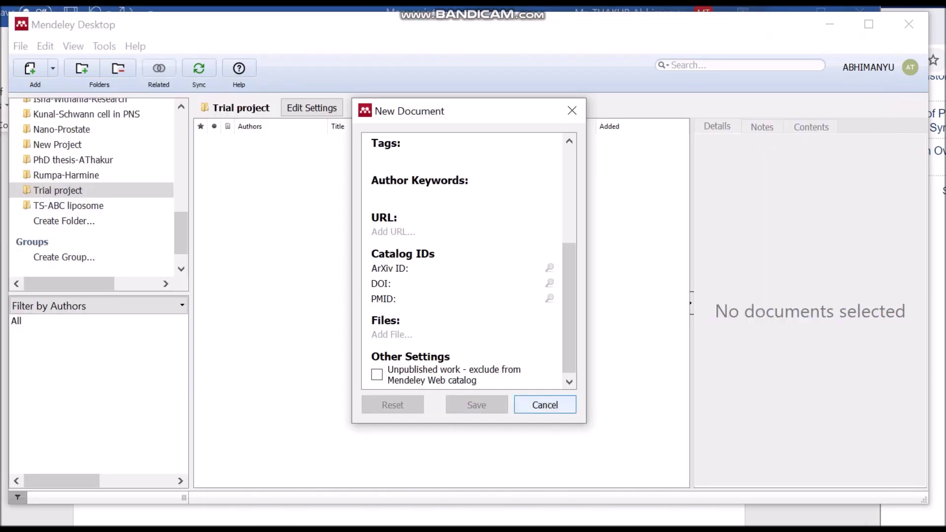
left_click(545, 405)
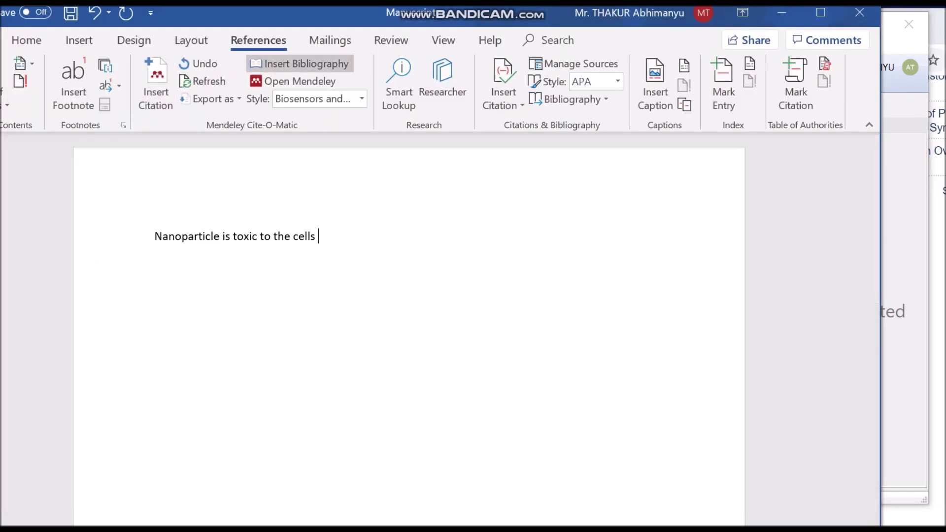
left_click(155, 82)
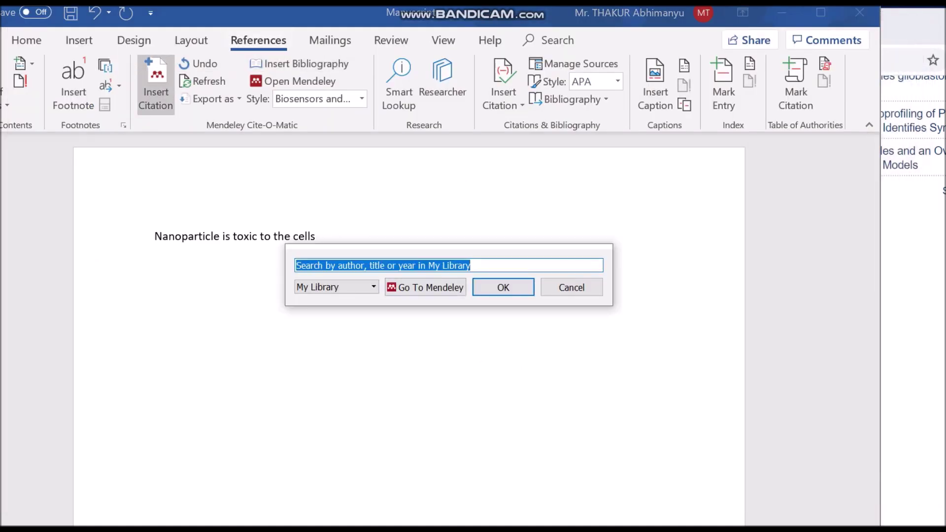
left_click(424, 287)
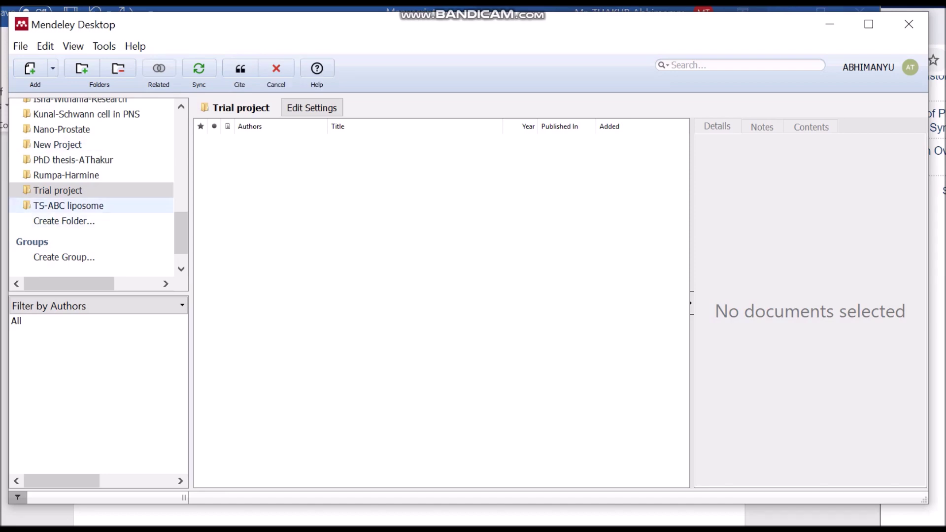
left_click(53, 68)
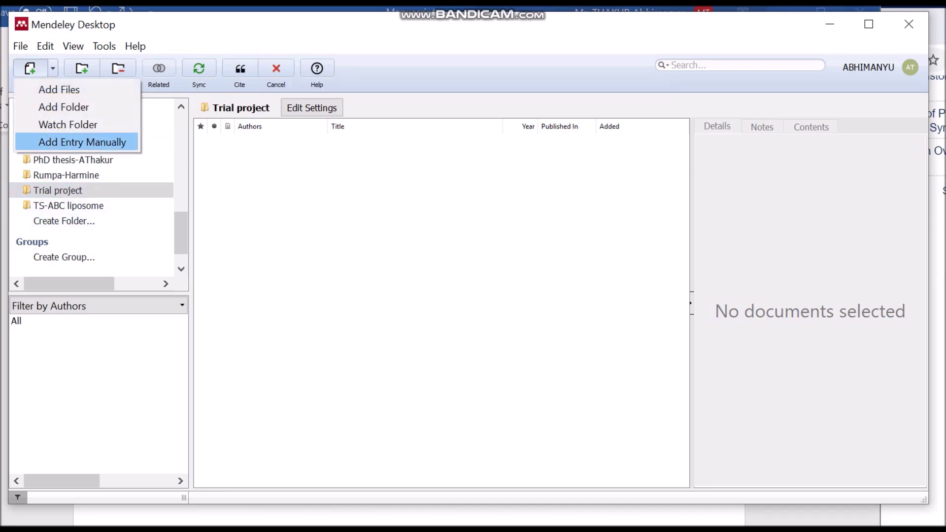
- Add the 2020 diesel exhaust DNA repair article to Trial project by looking up its pasted DOI
left_click(82, 142)
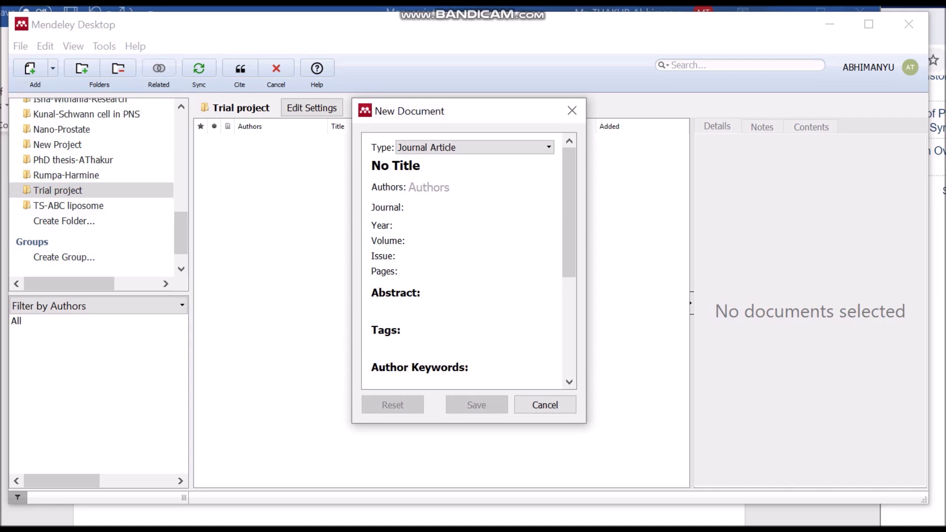
scroll(468, 281, "down", 3)
scroll(469, 281, "down", 3)
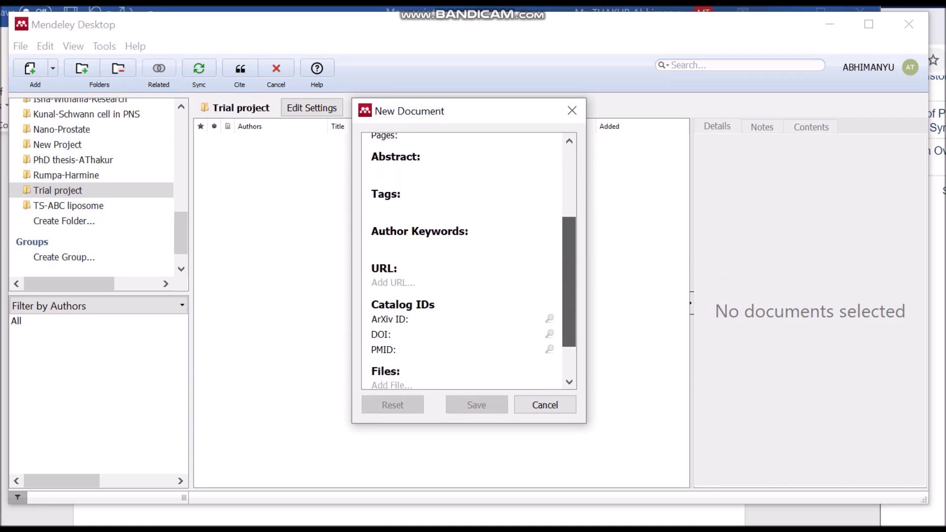
scroll(468, 281, "down", 2)
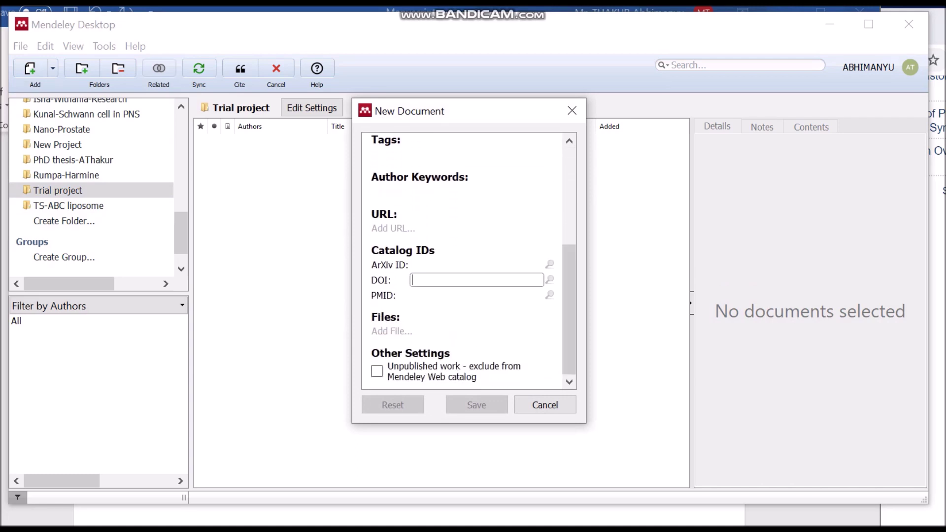
right_click(438, 280)
left_click(472, 365)
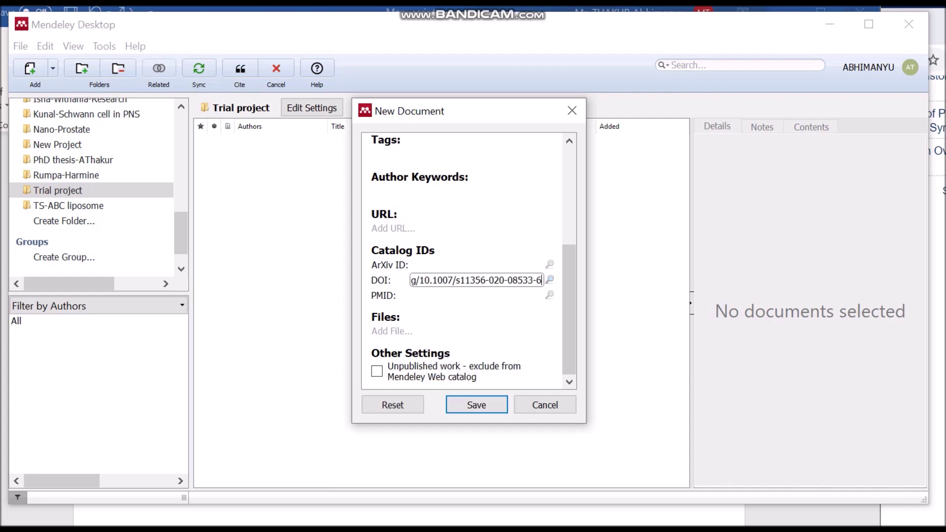
key("Return")
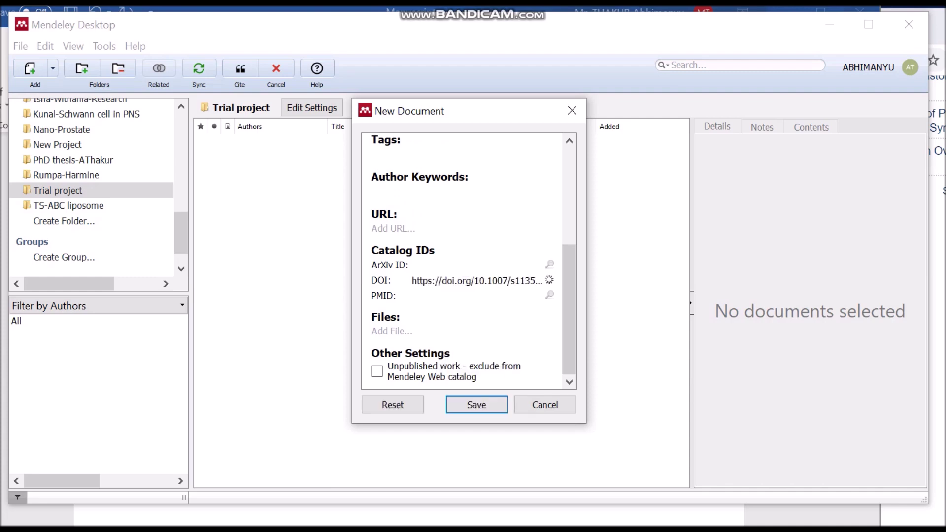
scroll(466, 259, "up", 8)
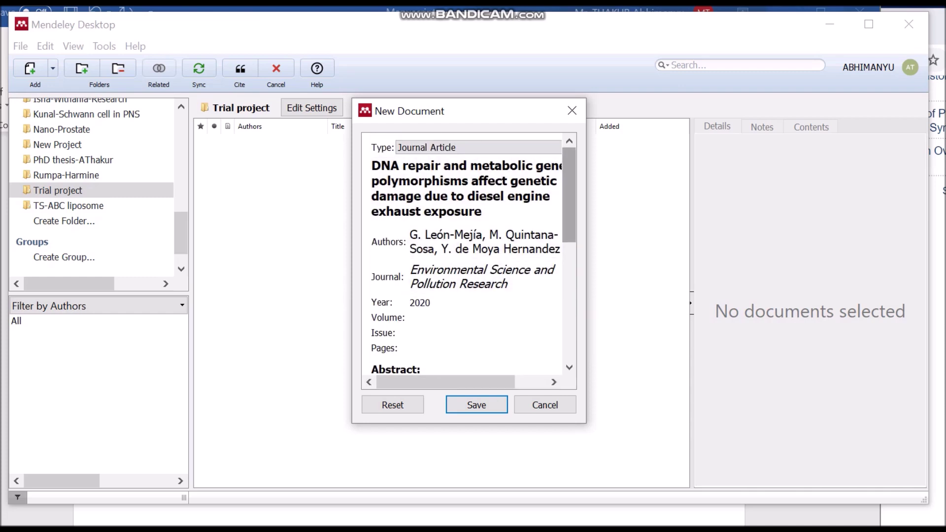
scroll(466, 258, "down", 8)
scroll(466, 259, "up", 8)
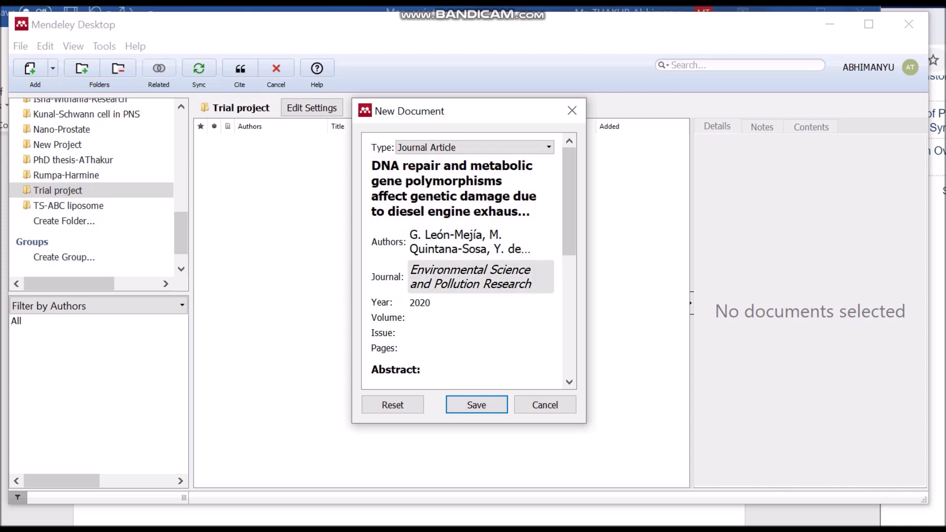
scroll(466, 259, "down", 8)
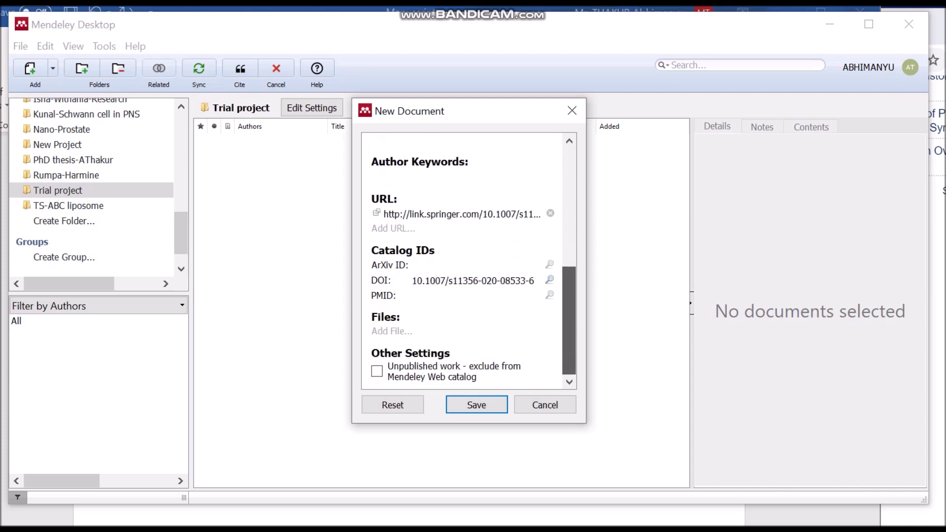
left_click(476, 404)
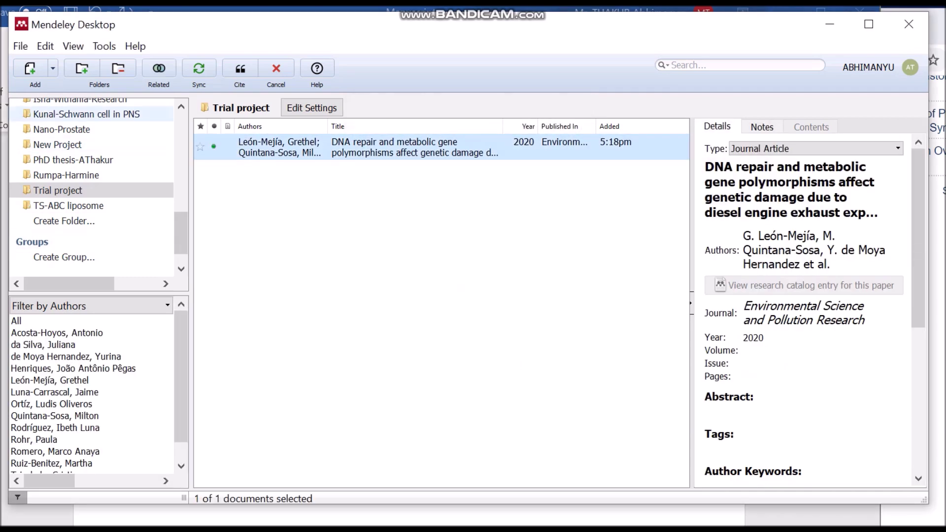
- Cite the León-Mejía 2020 article after the sentence, switch to IEEE style, and open More Styles
left_click(240, 71)
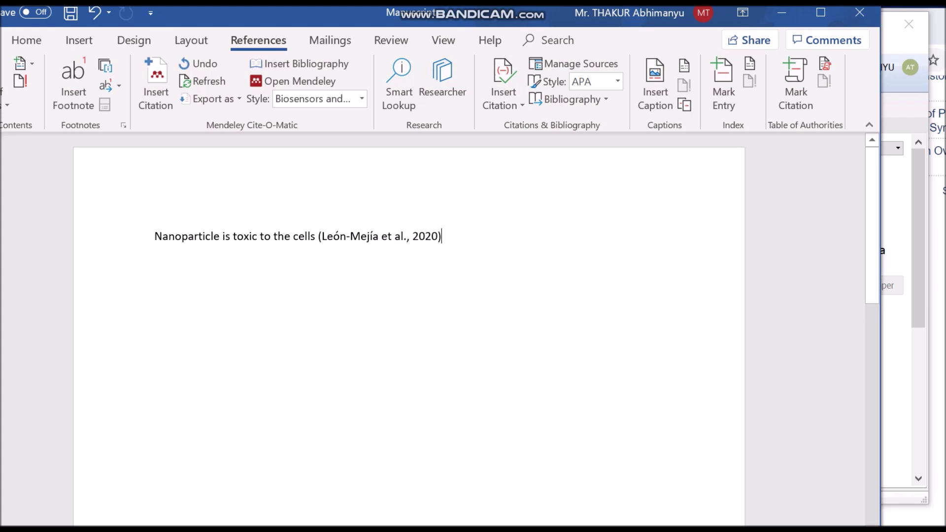
left_click(360, 98)
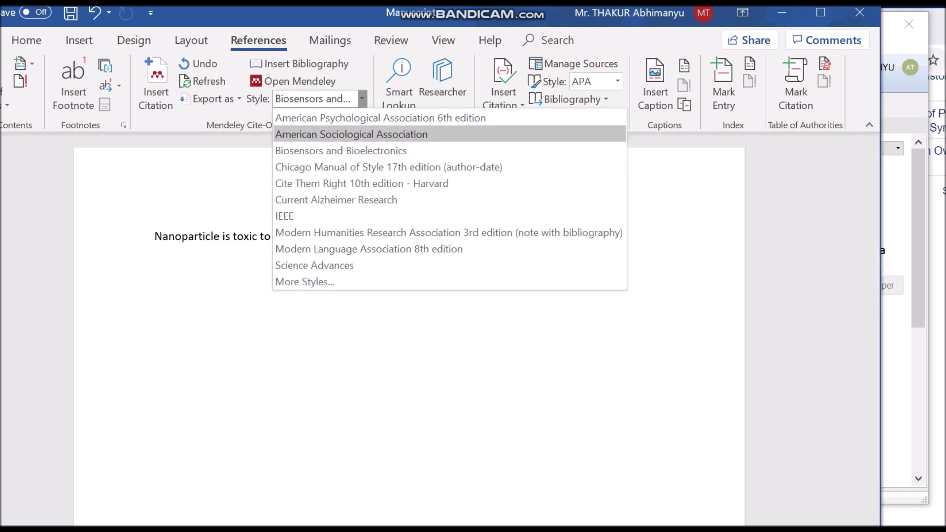
left_click(285, 216)
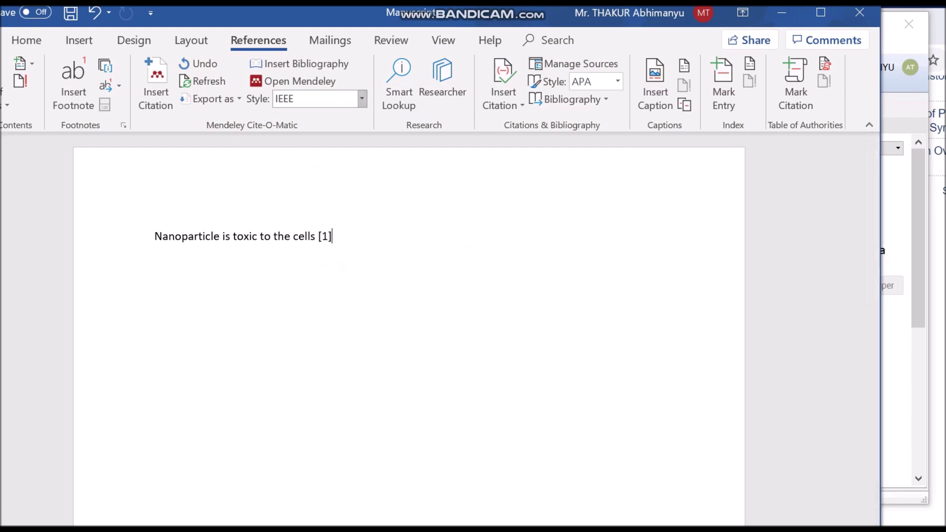
left_click(362, 98)
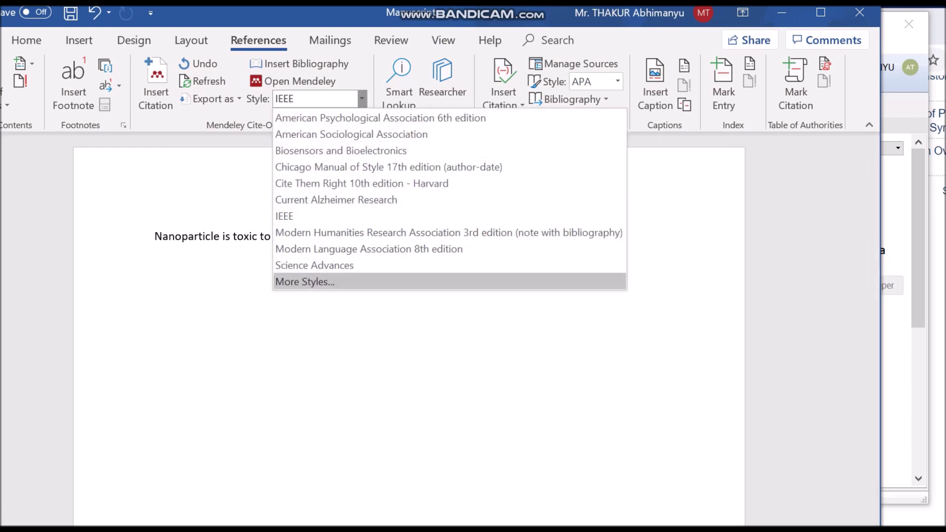
left_click(305, 281)
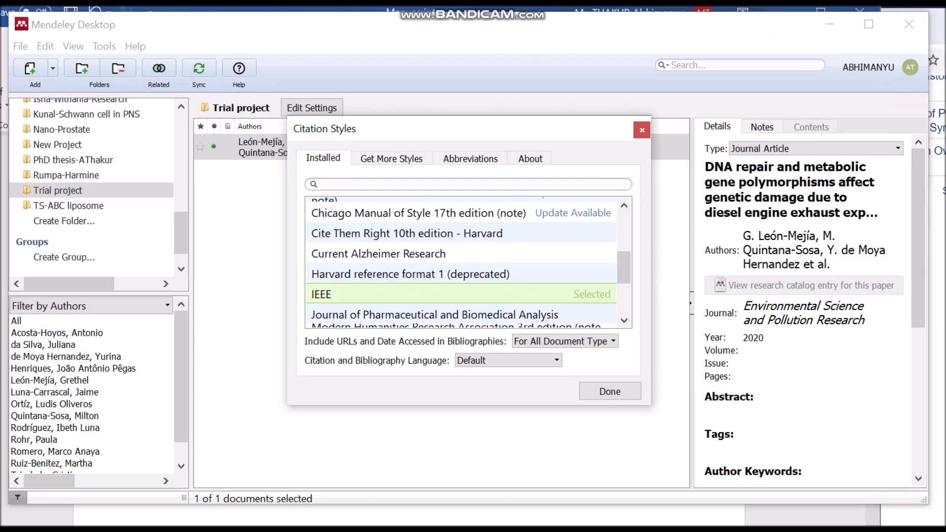
- Search Get More Styles for 'nature medi', install Nature Medicine, and return to Word
left_click(391, 158)
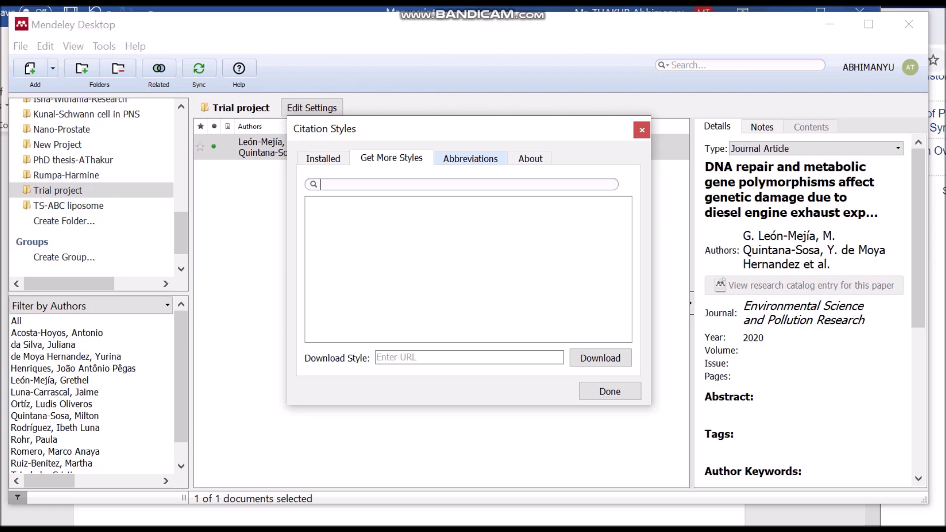
type("plant")
scroll(467, 270, "down", 1)
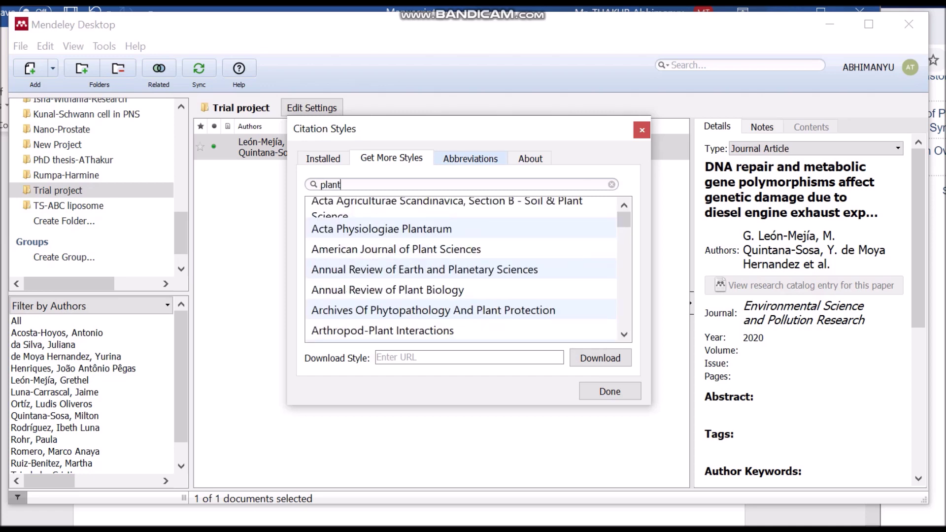
key("BackSpace")
key("BackSpace")
key("BackSpace")
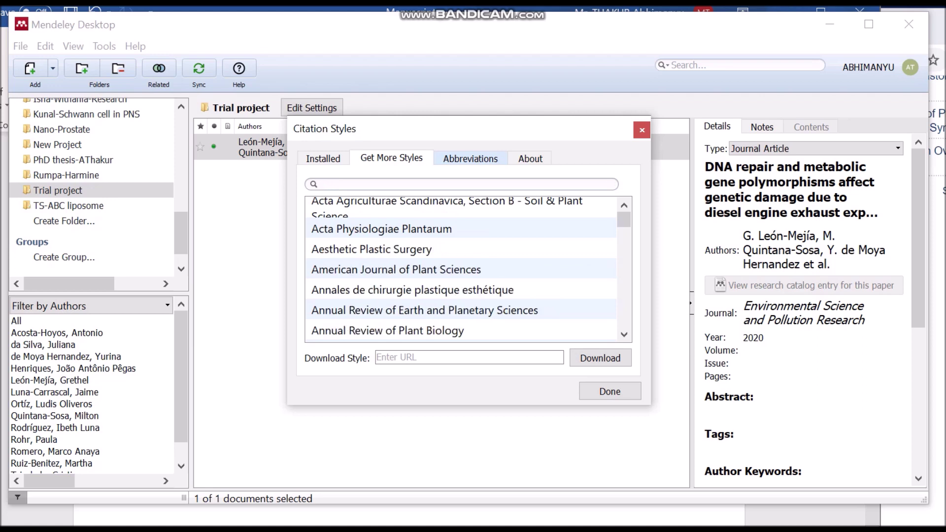
type("nature")
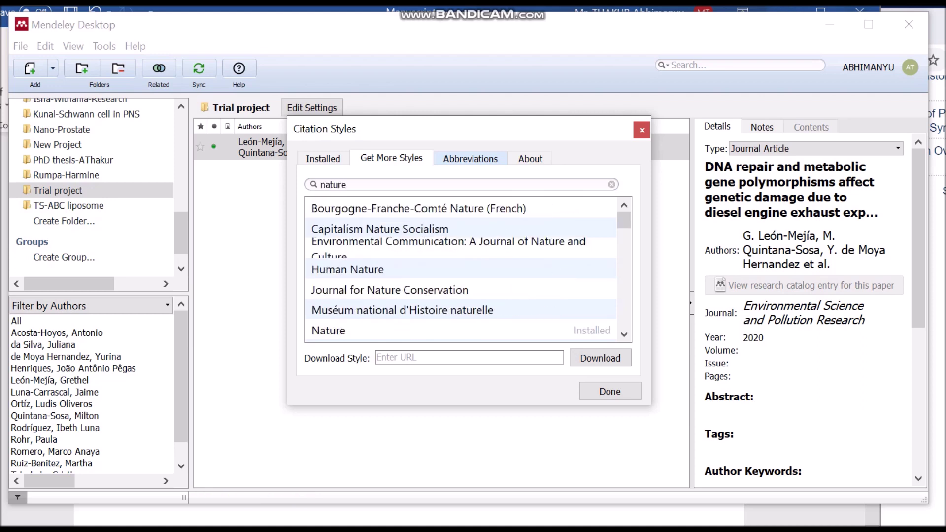
type(" med")
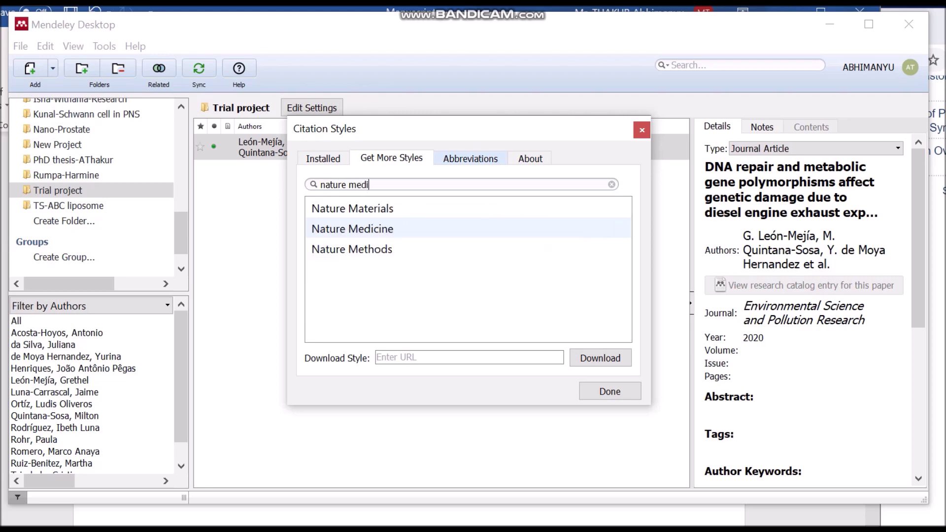
type("i")
key("Down")
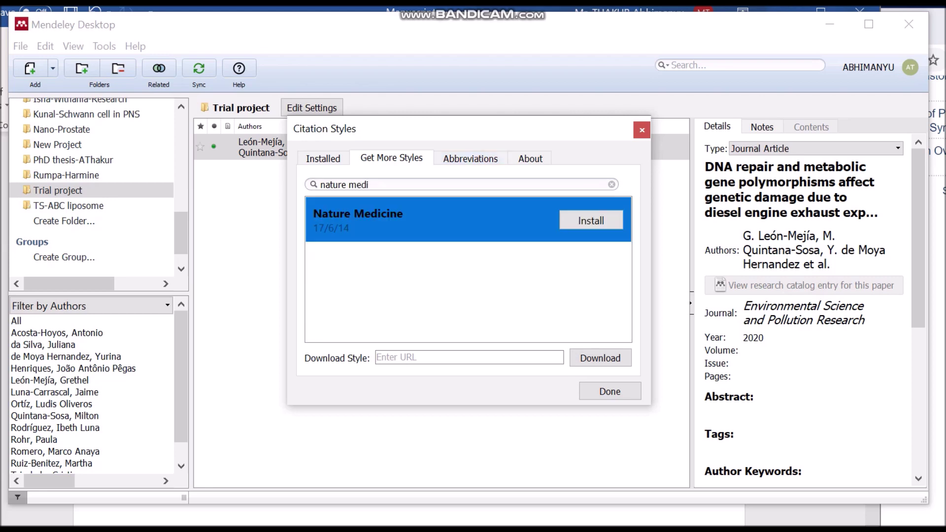
left_click(590, 221)
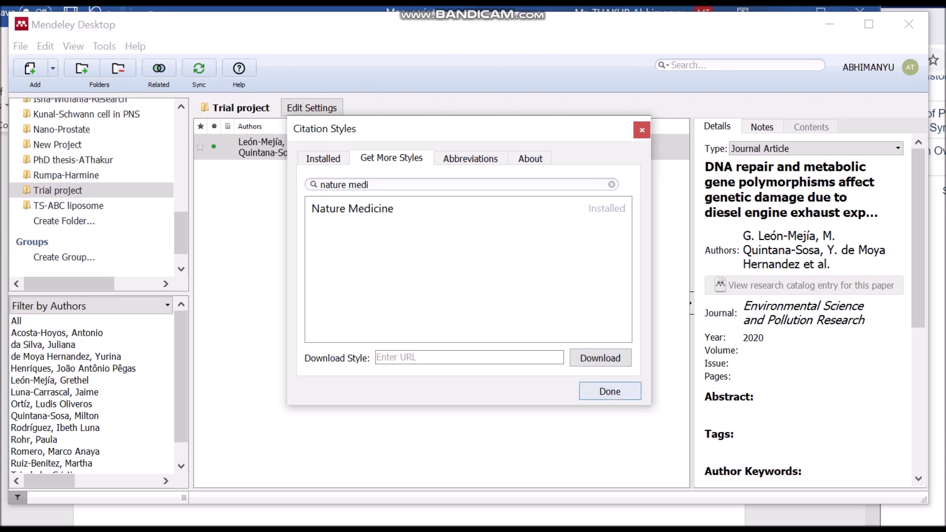
key("alt+Tab")
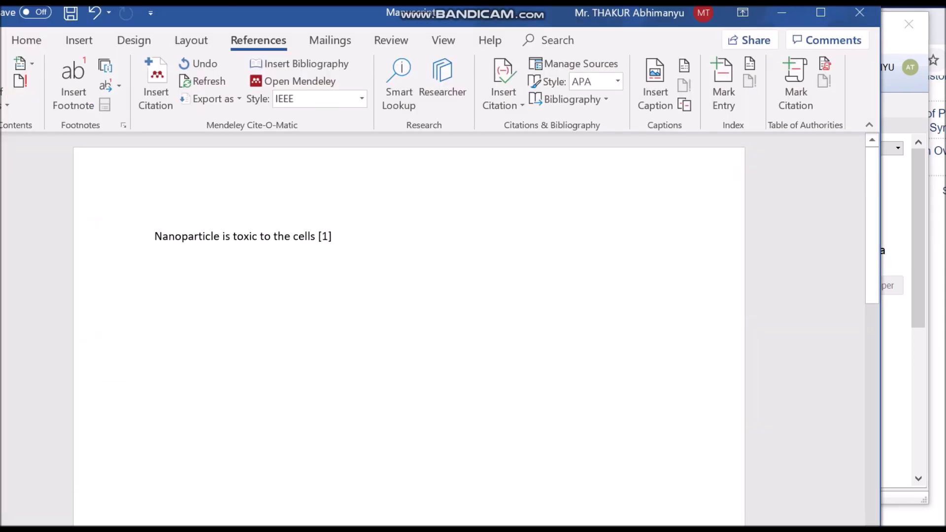
- Set the document's citation style to Nature Medicine and add a blank line below the sentence
left_click(361, 98)
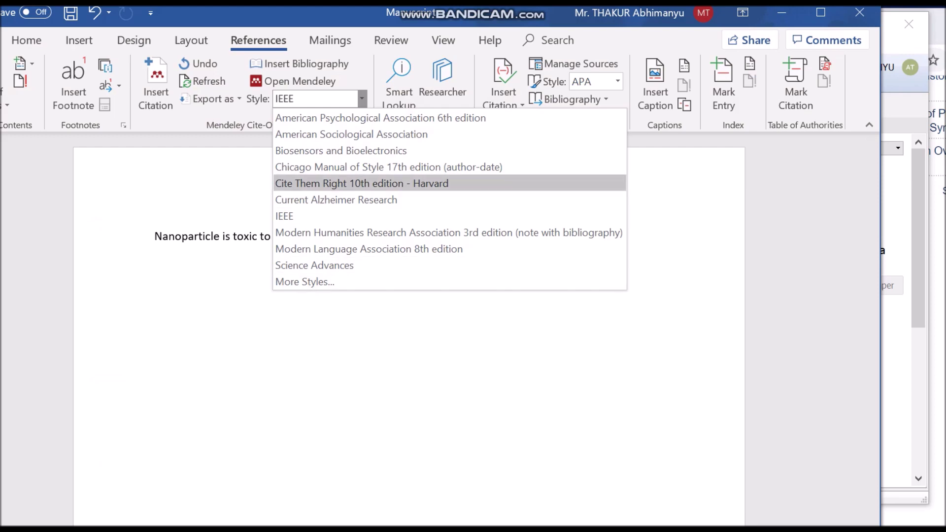
left_click(305, 282)
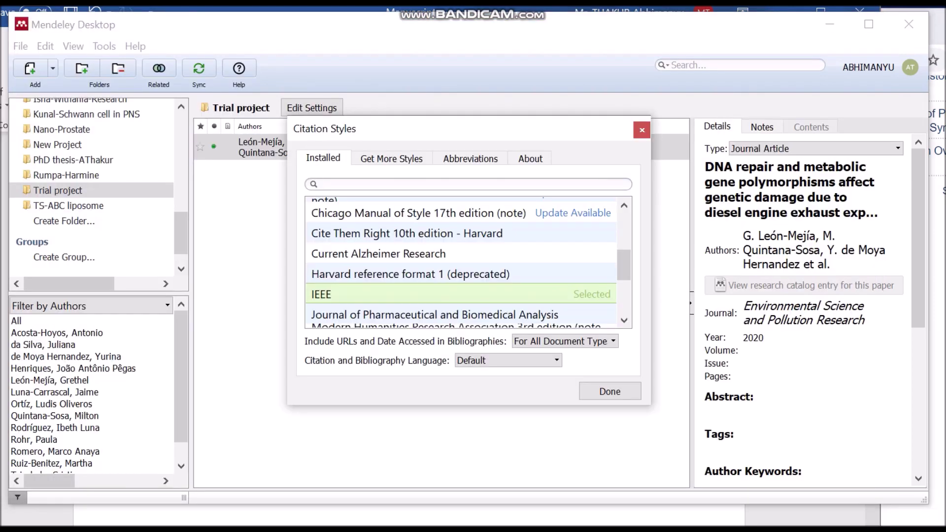
scroll(465, 258, "up", 5)
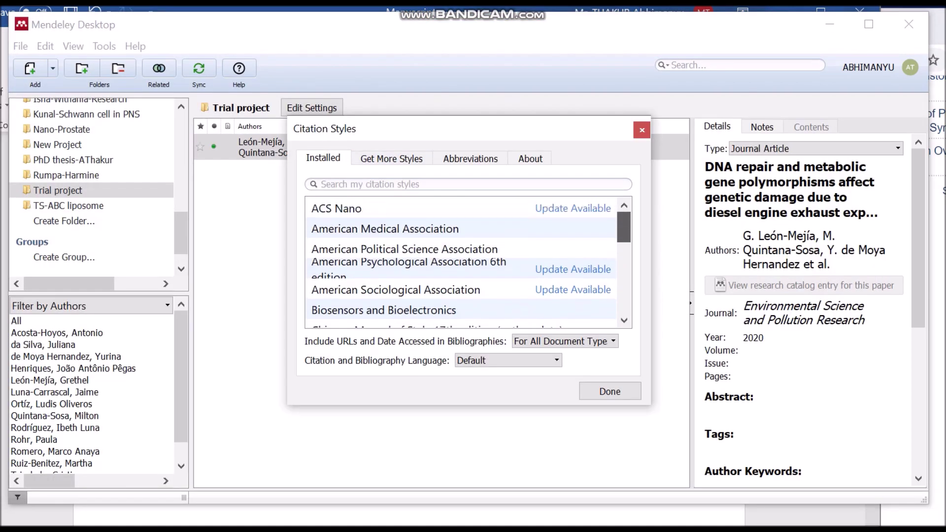
scroll(466, 258, "down", 4)
scroll(465, 258, "down", 4)
scroll(466, 259, "down", 4)
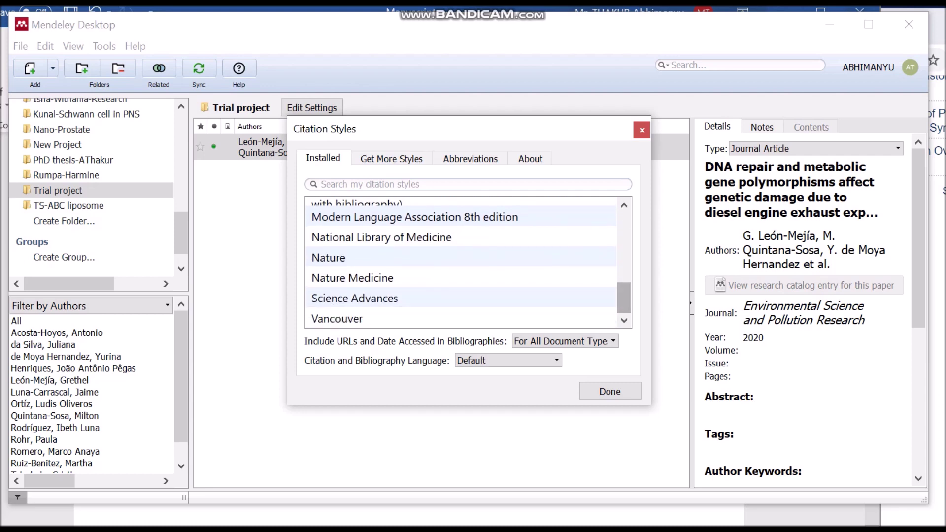
left_click(443, 279)
left_click(577, 290)
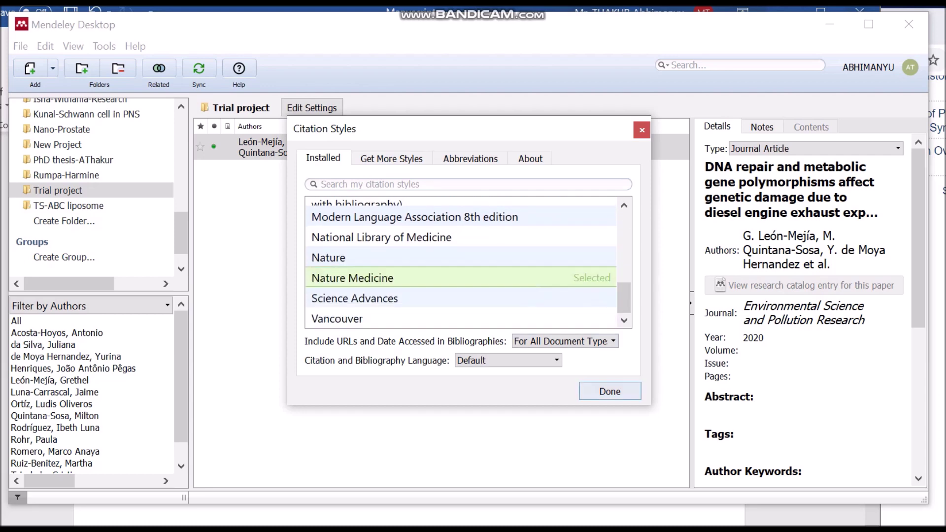
left_click(610, 391)
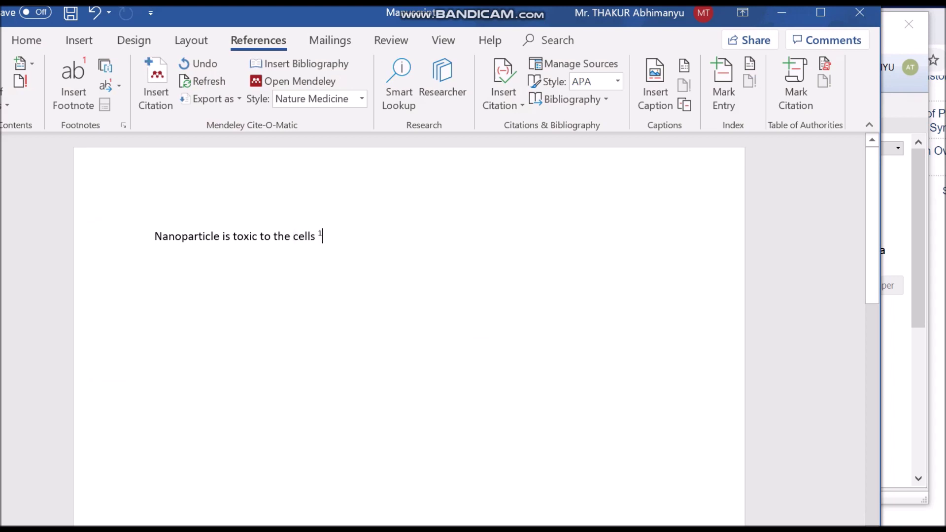
key("Return")
key("Return")
key("Return")
type("References")
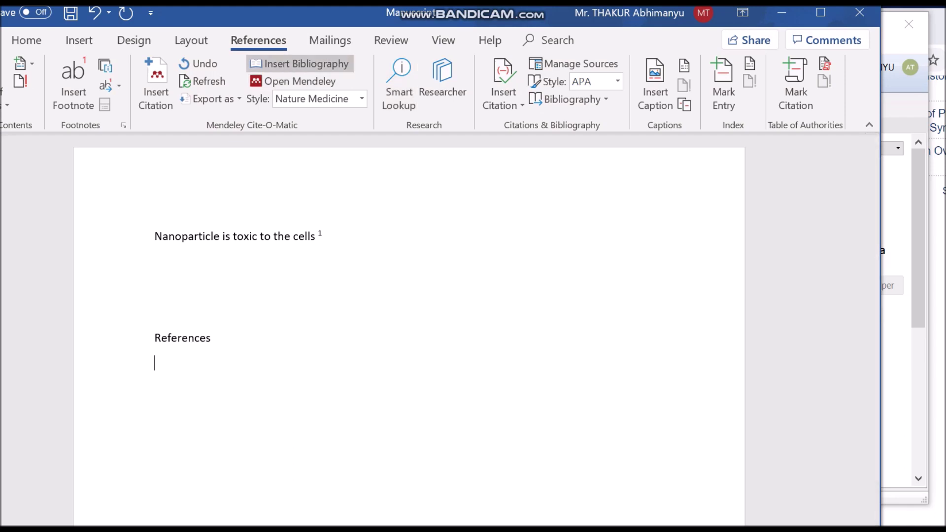
- Insert the bibliography under References, listing León-Mejía et al.'s 2020 article, and return to PubMed
left_click(299, 64)
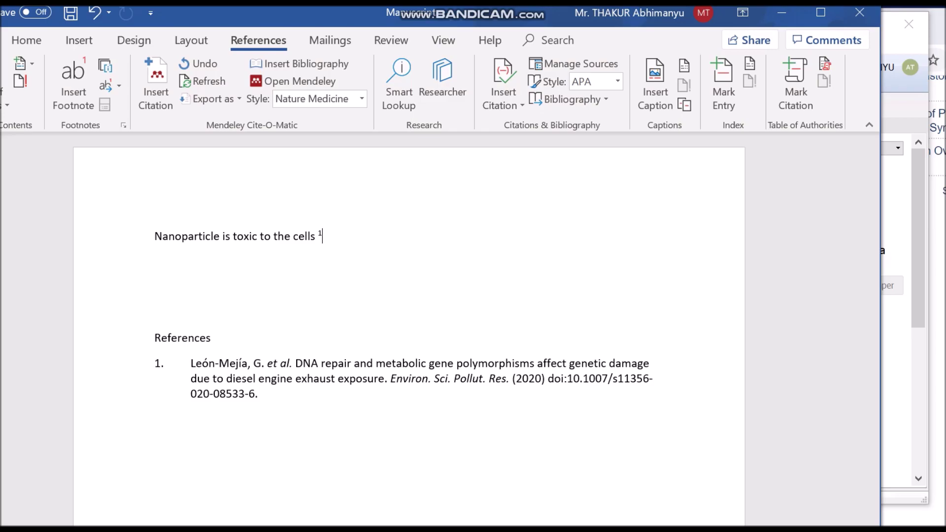
left_click(217, 530)
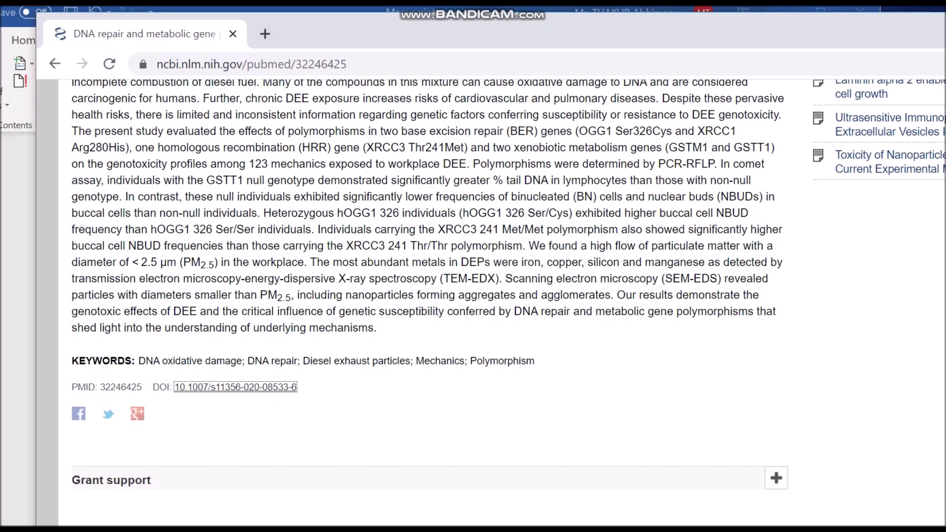
- Copy the DOI link of PubMed result 32239367, the upconversion nanoprobe article
left_click(22, 60)
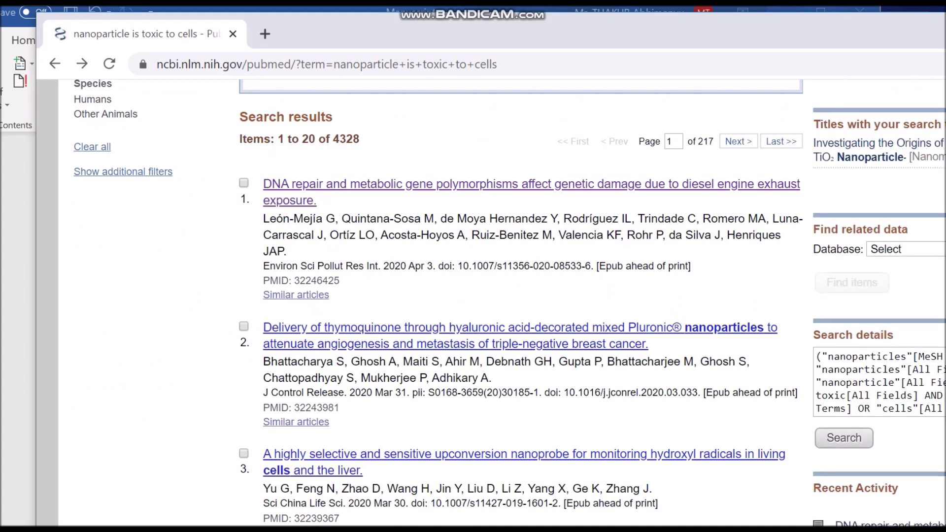
left_click(517, 454)
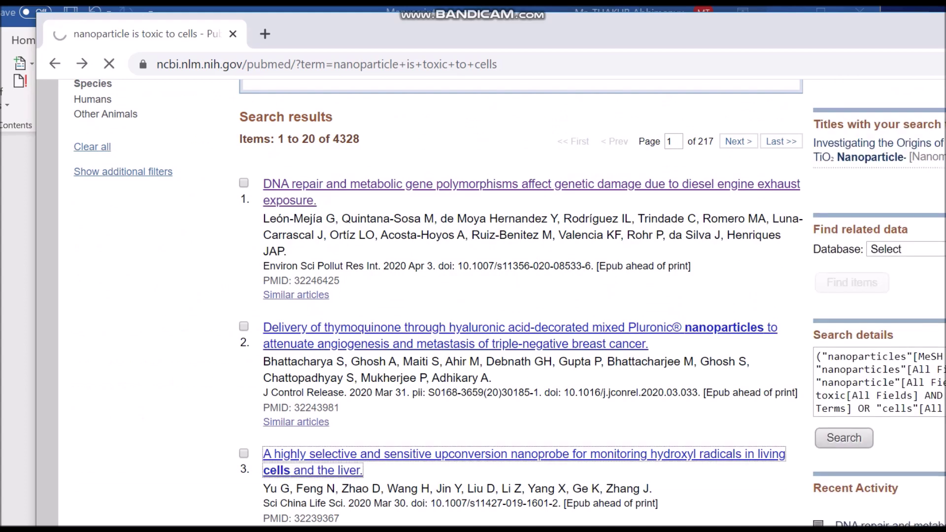
scroll(473, 295, "down", 5)
scroll(474, 296, "down", 3)
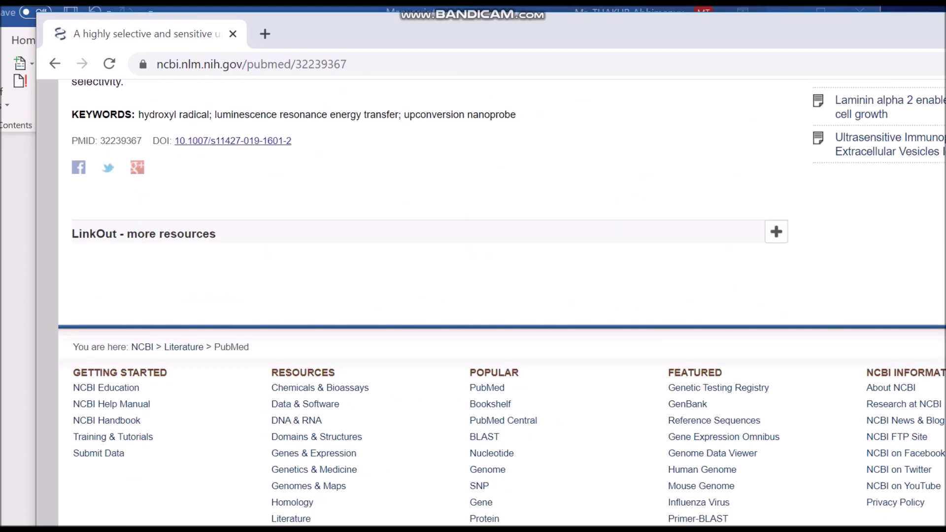
right_click(246, 141)
left_click(311, 245)
key("alt+Tab")
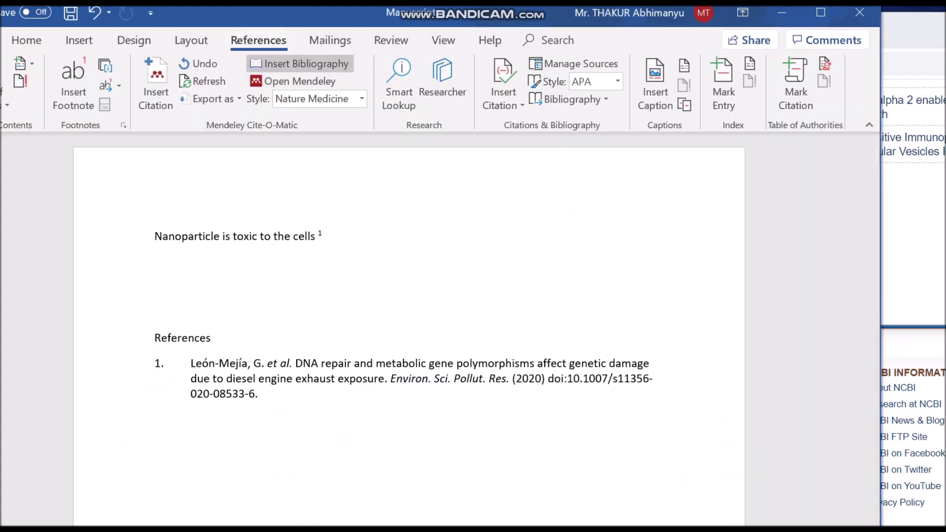
- Add Yu et al.'s upconversion nanoprobe article to the Trial project from its DOI, and select it
left_click(155, 83)
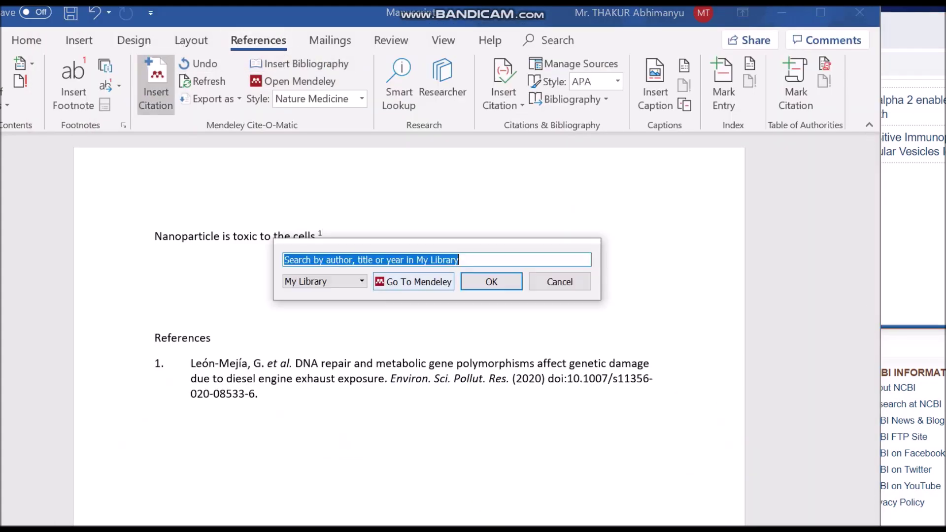
left_click(413, 282)
left_click(53, 68)
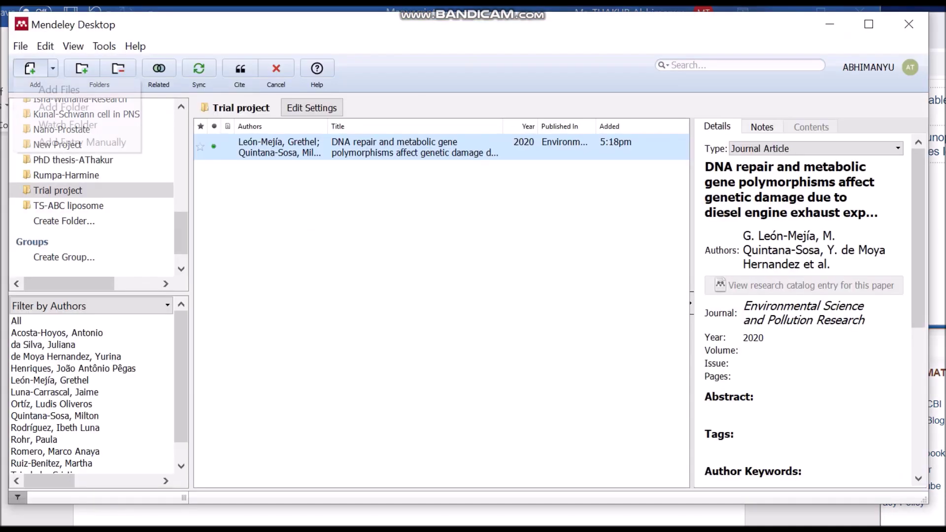
left_click(74, 140)
scroll(466, 259, "down", 5)
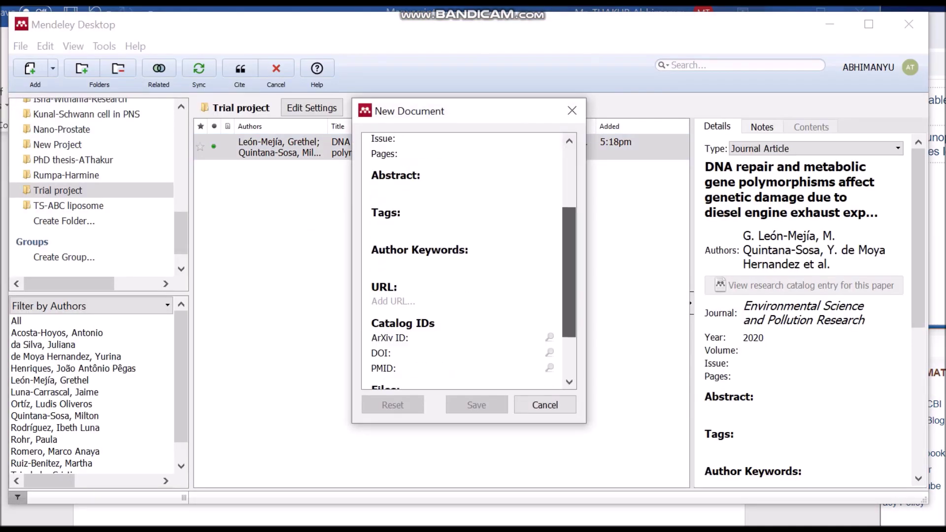
scroll(465, 258, "down", 3)
left_click(461, 295)
right_click(461, 294)
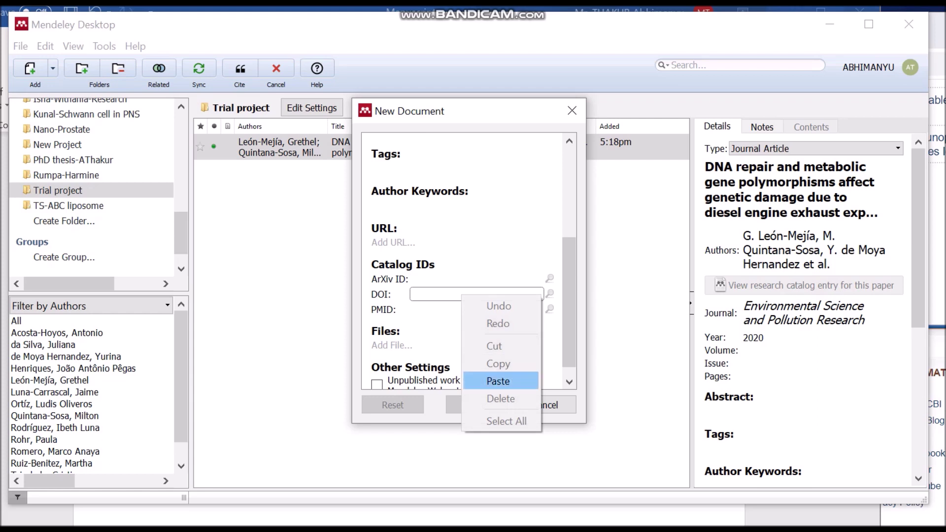
left_click(498, 382)
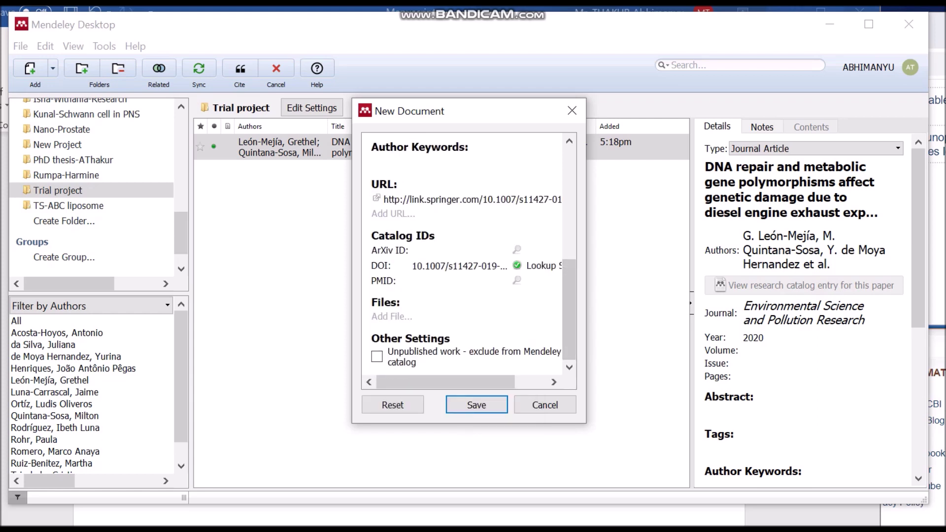
left_click(476, 404)
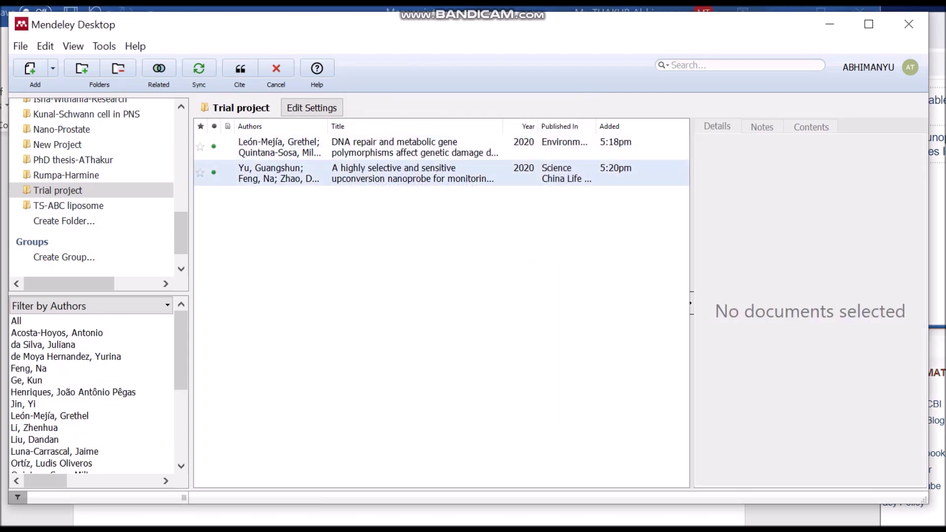
left_click(415, 173)
- Cite the selected Yu article as superscript 2, adding it second under References
key("Return")
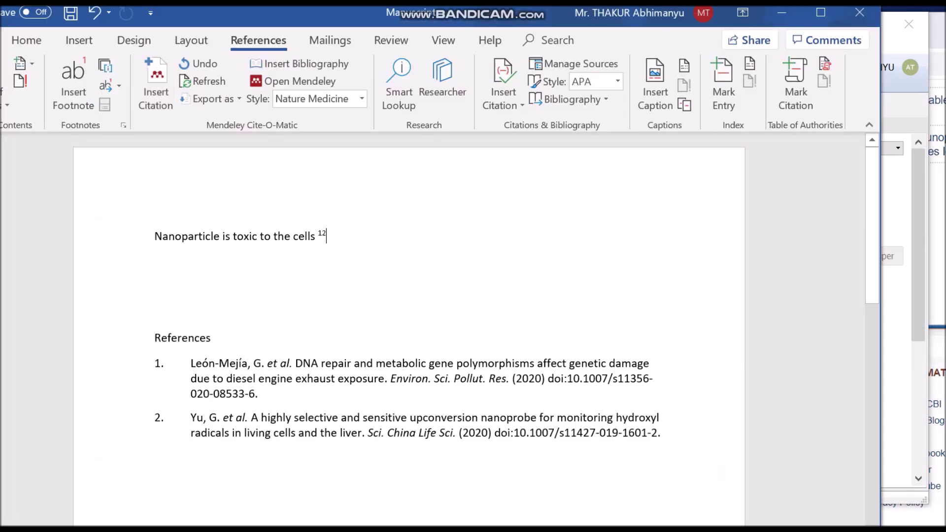